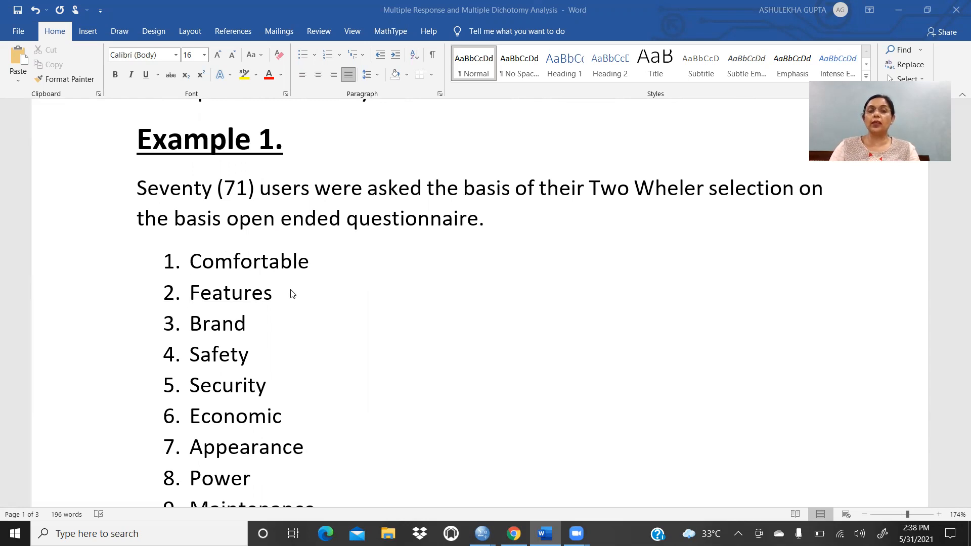
Read through the Example 1 question and its numbered list of two-wheeler selection criteria.
{"action": "scroll", "coordinate": [291, 291], "scroll_direction": "down", "scroll_amount": 2}
{"action": "scroll", "coordinate": [281, 395], "scroll_direction": "down", "scroll_amount": 3}
{"action": "scroll", "coordinate": [281, 319], "scroll_direction": "up", "scroll_amount": 4}
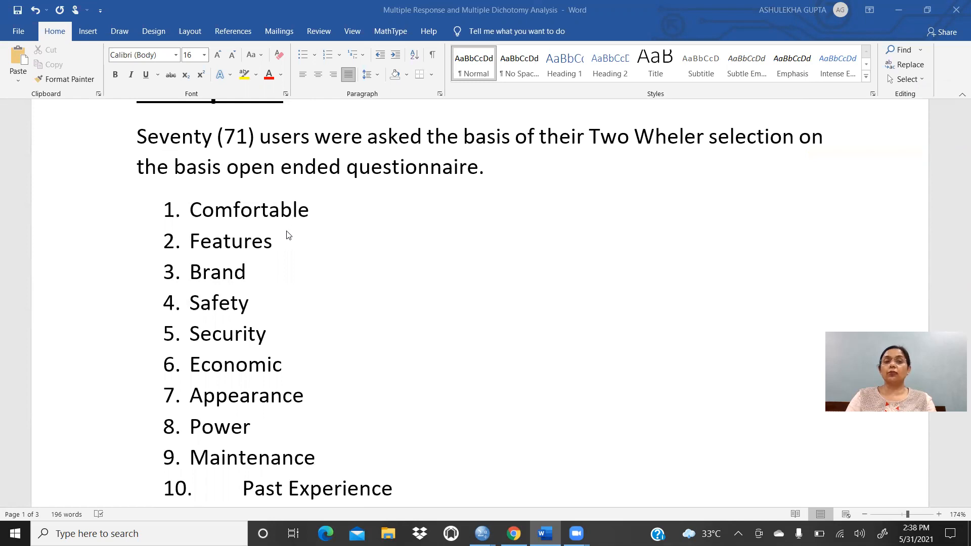
{"action": "scroll", "coordinate": [295, 251], "scroll_direction": "down", "scroll_amount": 1}
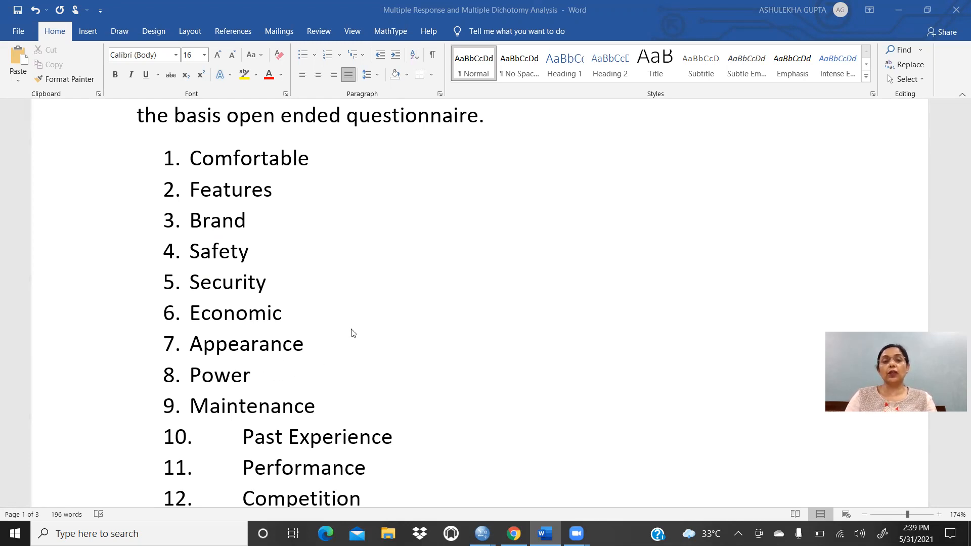
{"action": "scroll", "coordinate": [350, 333], "scroll_direction": "down", "scroll_amount": 1}
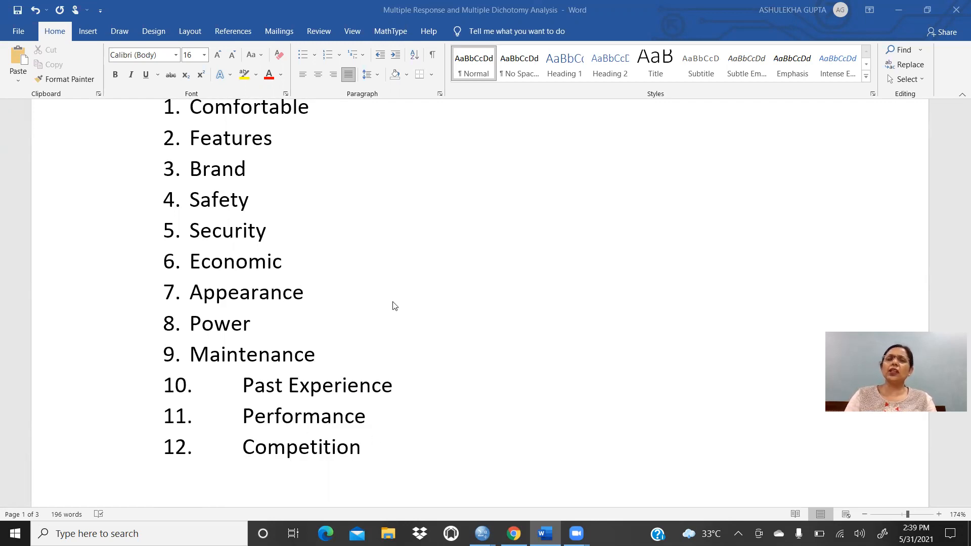
{"action": "scroll", "coordinate": [402, 299], "scroll_direction": "up", "scroll_amount": 1}
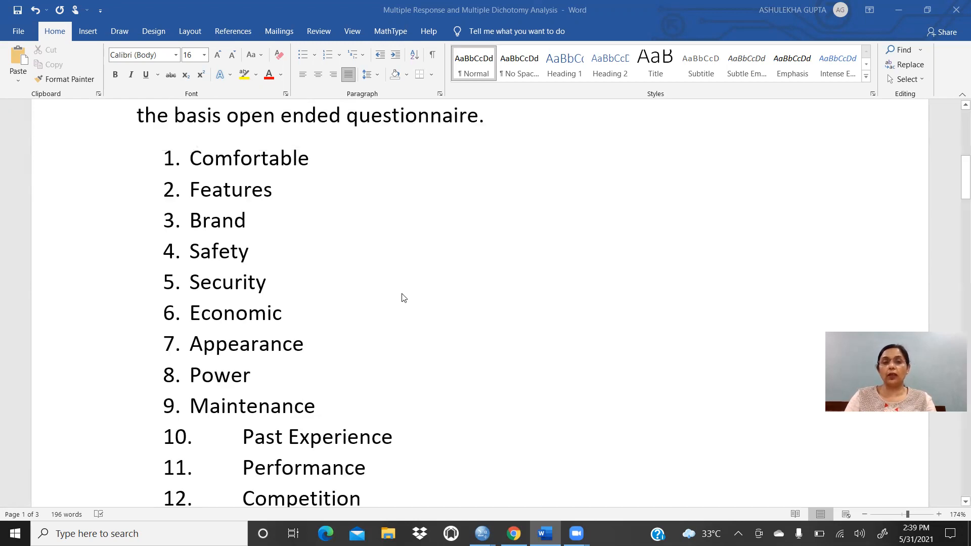
{"action": "scroll", "coordinate": [402, 298], "scroll_direction": "up", "scroll_amount": 3}
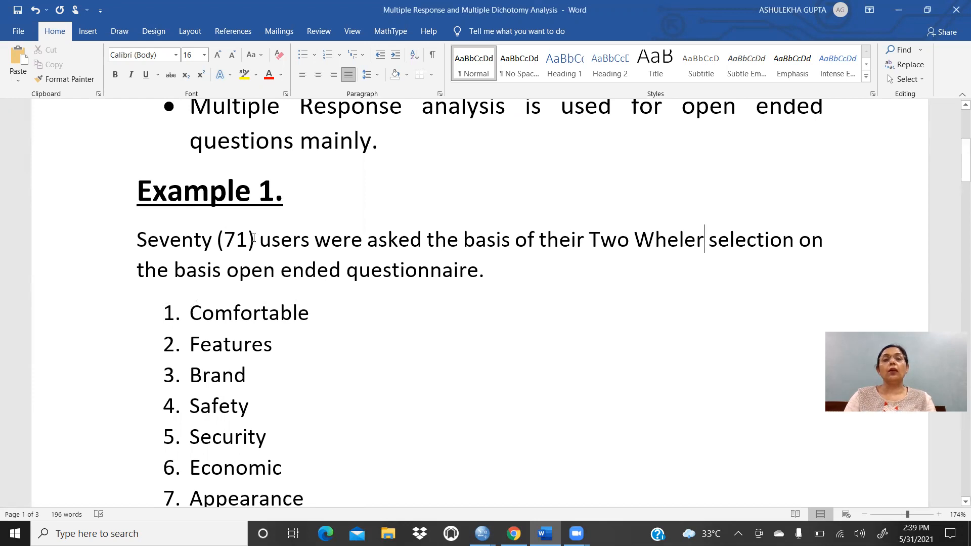
Mark "Seventy (71)" in the Example 1 sentence with red pen strokes across and beneath it.
{"action": "left_click", "coordinate": [126, 31]}
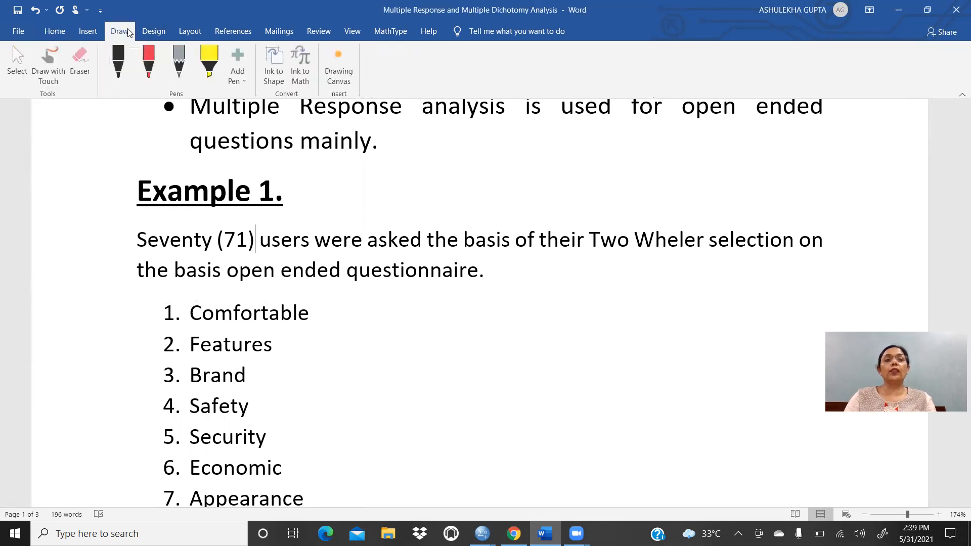
{"action": "left_click", "coordinate": [152, 70]}
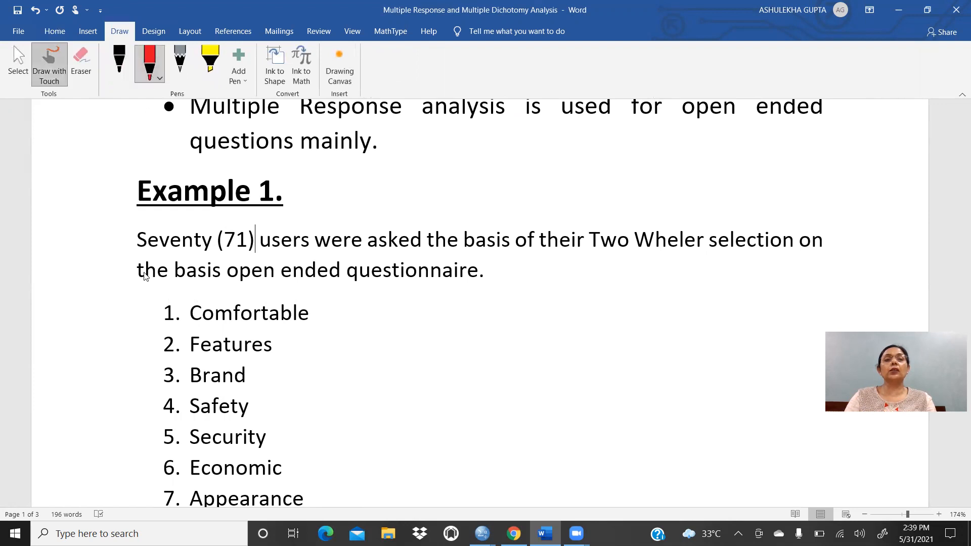
{"action": "left_click_drag", "start_coordinate": [124, 246], "coordinate": [183, 227]}
{"action": "left_click_drag", "start_coordinate": [144, 254], "coordinate": [255, 254]}
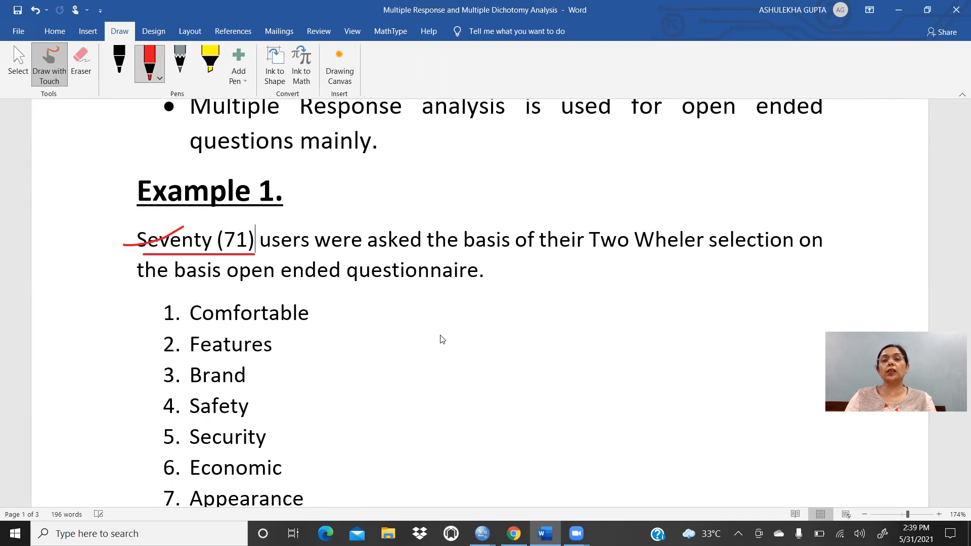
Place a red pen dot below the Competition entry and return to the selection tool.
{"action": "scroll", "coordinate": [433, 334], "scroll_direction": "down", "scroll_amount": 5}
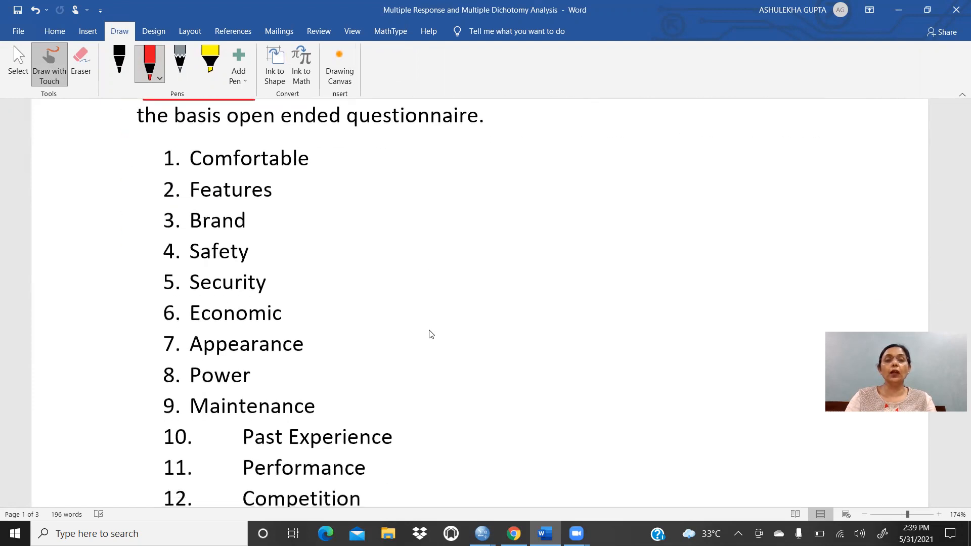
{"action": "scroll", "coordinate": [426, 329], "scroll_direction": "down", "scroll_amount": 4}
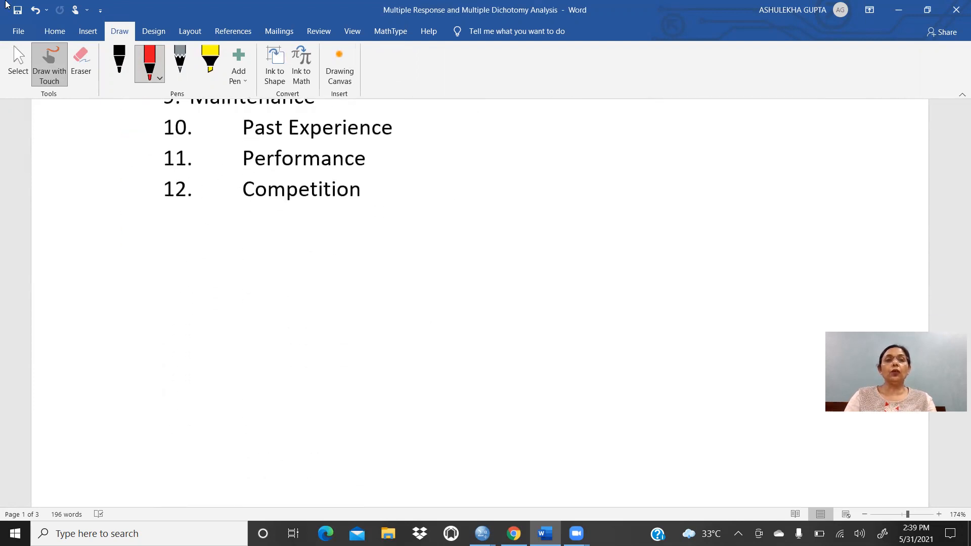
{"action": "left_click", "coordinate": [150, 64]}
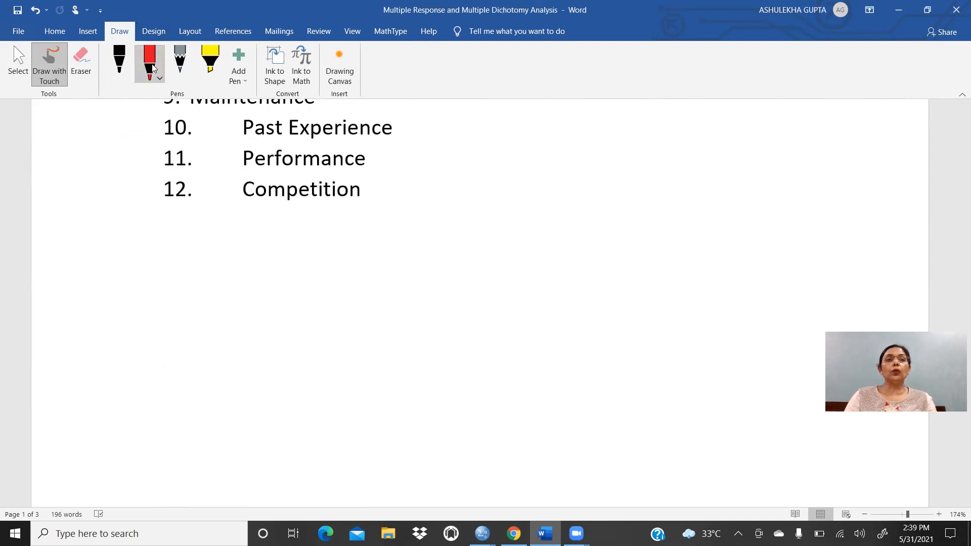
{"action": "left_click", "coordinate": [324, 237]}
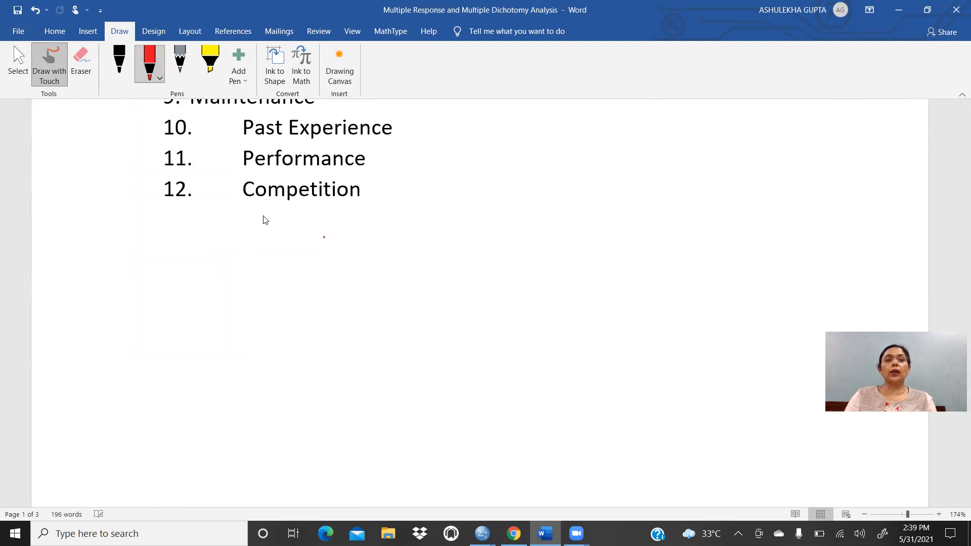
{"action": "left_click", "coordinate": [18, 64]}
Switch to the SPSS Data Editor with the Multiple Response and Multiple Dichotomy Analysis data set.
{"action": "scroll", "coordinate": [409, 291], "scroll_direction": "down", "scroll_amount": 3}
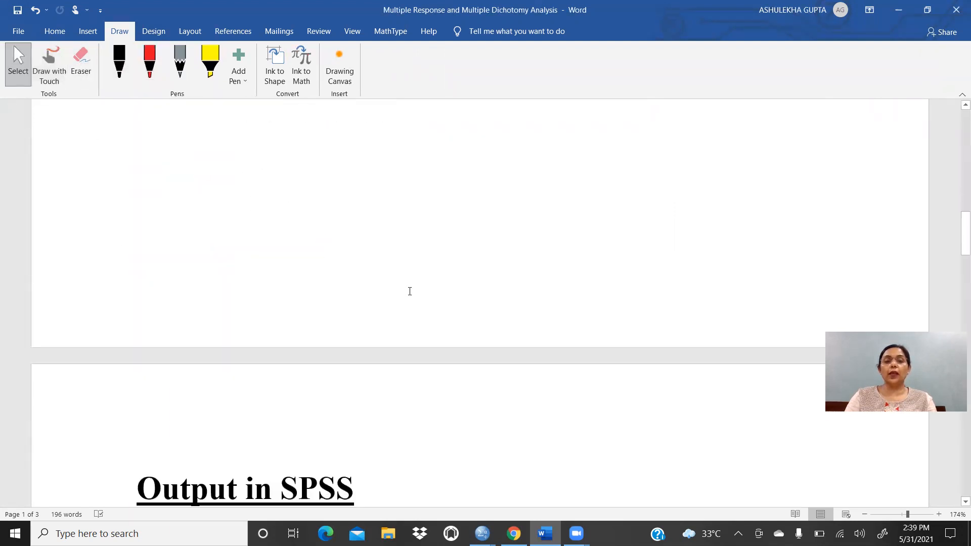
{"action": "scroll", "coordinate": [408, 288], "scroll_direction": "up", "scroll_amount": 3}
{"action": "mouse_move", "coordinate": [482, 534]}
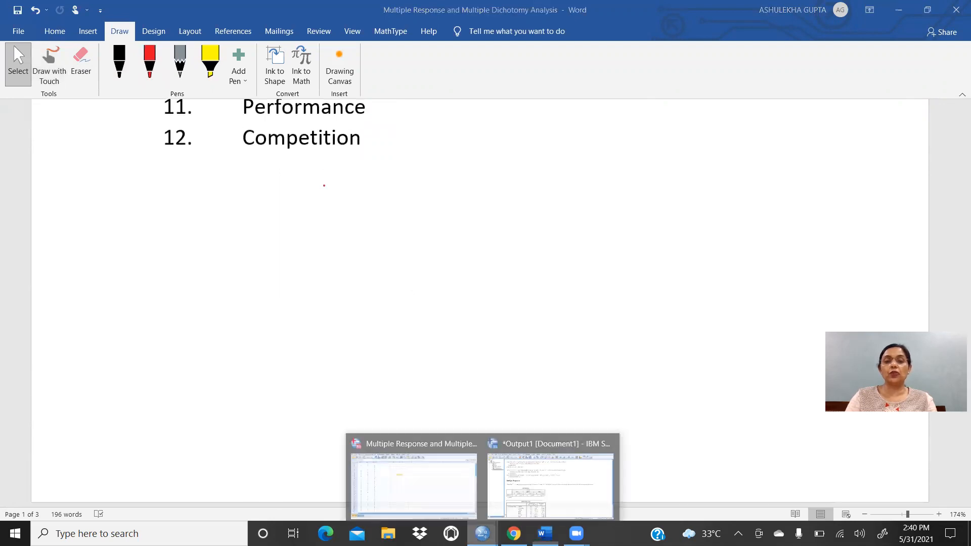
{"action": "left_click", "coordinate": [441, 493]}
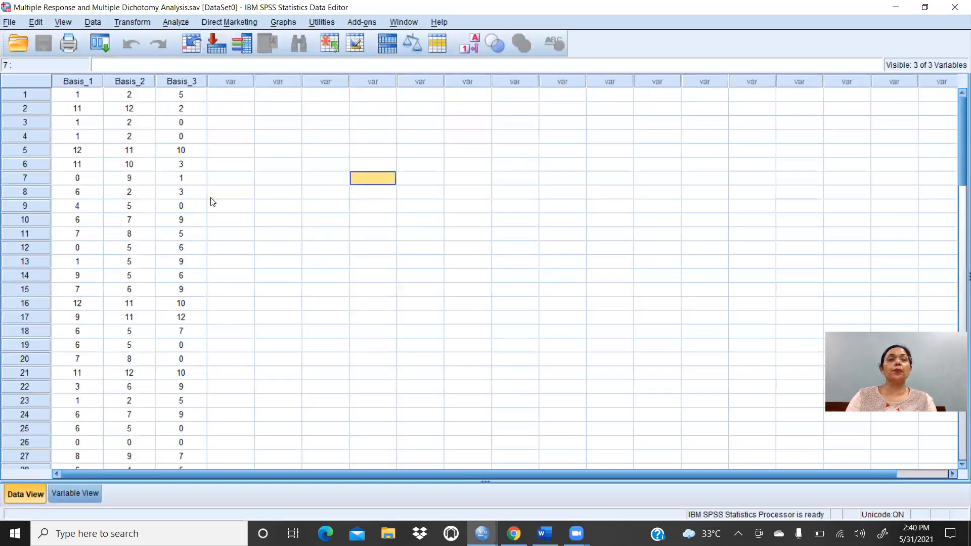
Review the complete list of value labels defined for the Basis_1 variable, then accept the labels.
{"action": "left_click", "coordinate": [69, 493]}
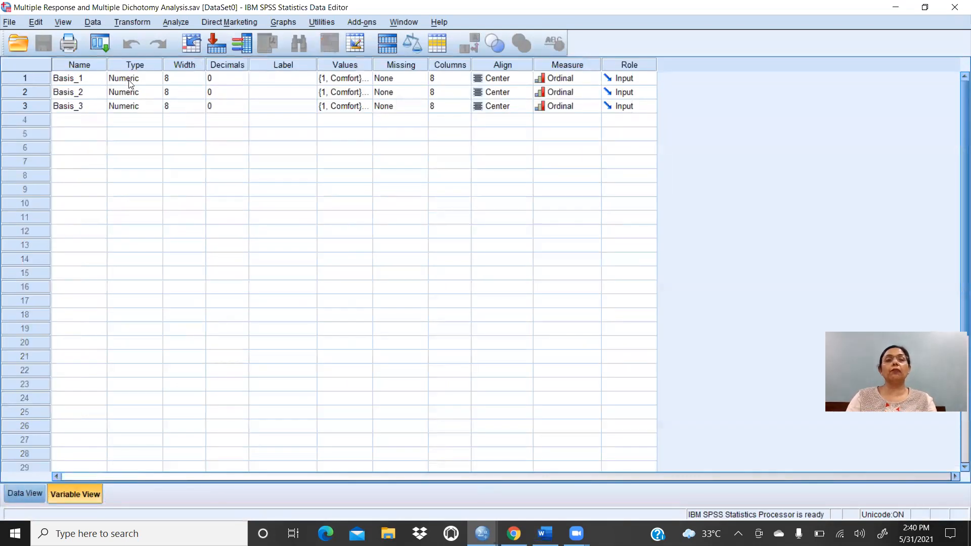
{"action": "left_click", "coordinate": [364, 79]}
{"action": "left_click", "coordinate": [364, 79]}
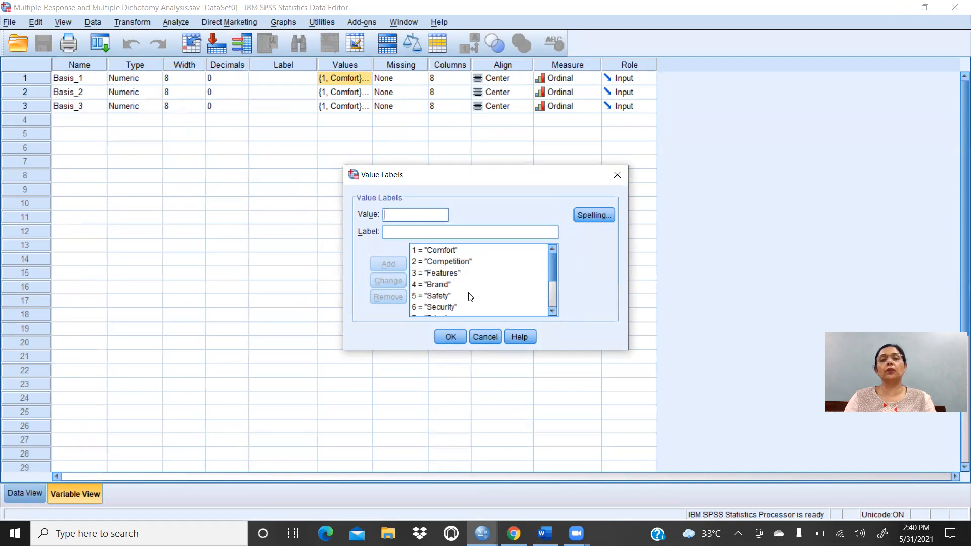
{"action": "scroll", "coordinate": [468, 298], "scroll_direction": "down", "scroll_amount": 1}
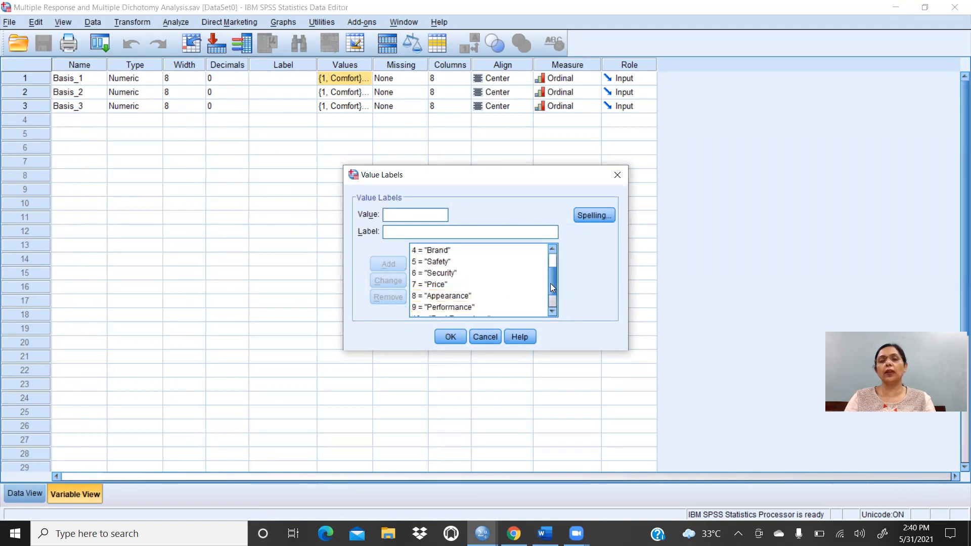
{"action": "scroll", "coordinate": [550, 283], "scroll_direction": "down", "scroll_amount": 1}
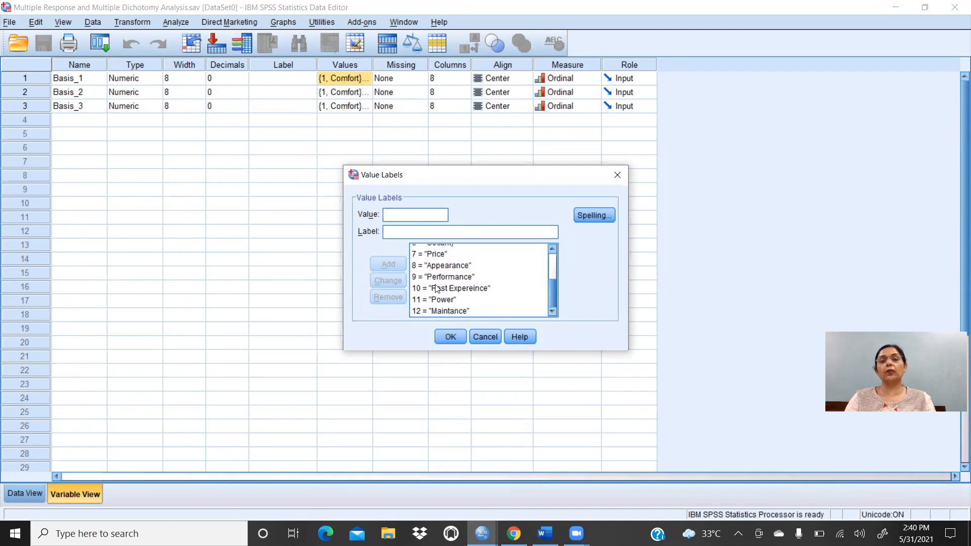
{"action": "scroll", "coordinate": [471, 274], "scroll_direction": "up", "scroll_amount": 2}
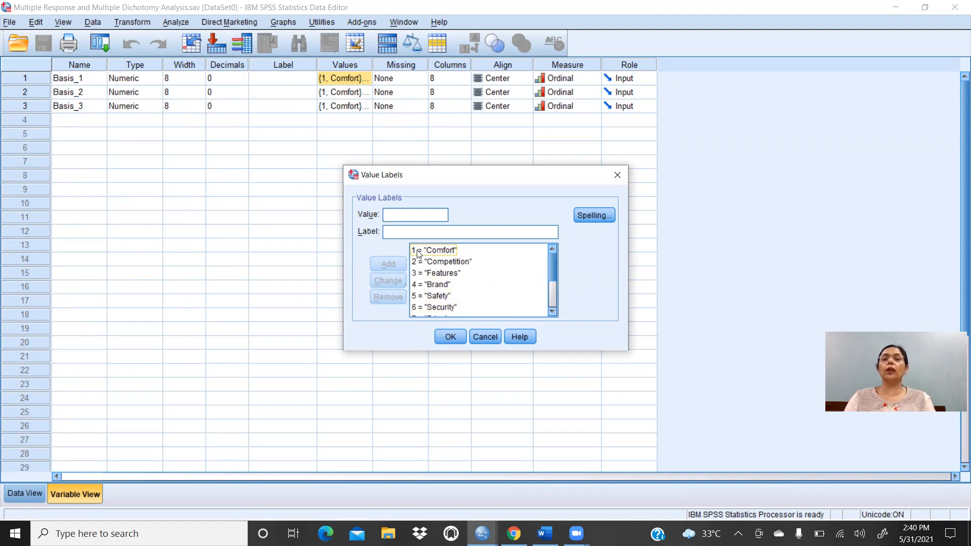
{"action": "left_click", "coordinate": [449, 336]}
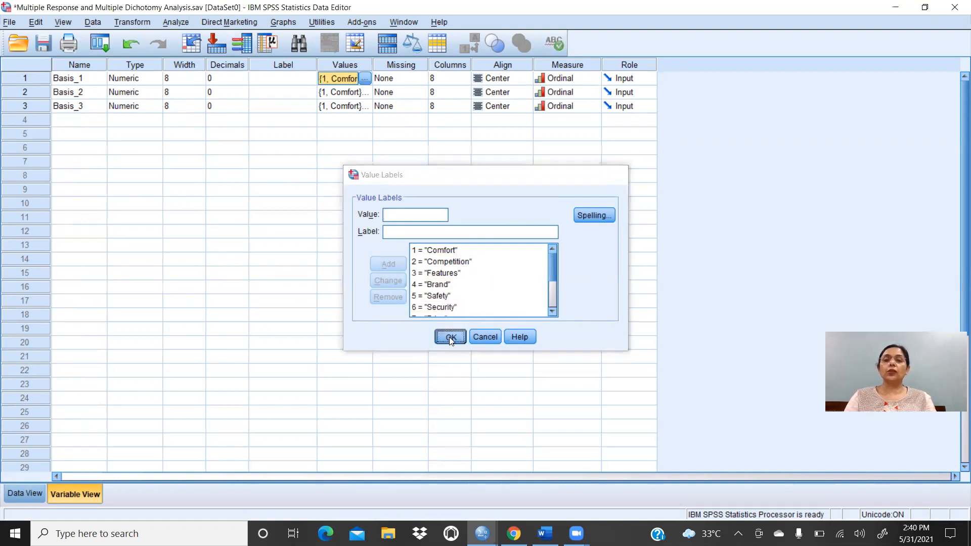
Look through all recorded cases of Basis_1, Basis_2 and Basis_3 in the data sheet.
{"action": "left_click", "coordinate": [31, 496]}
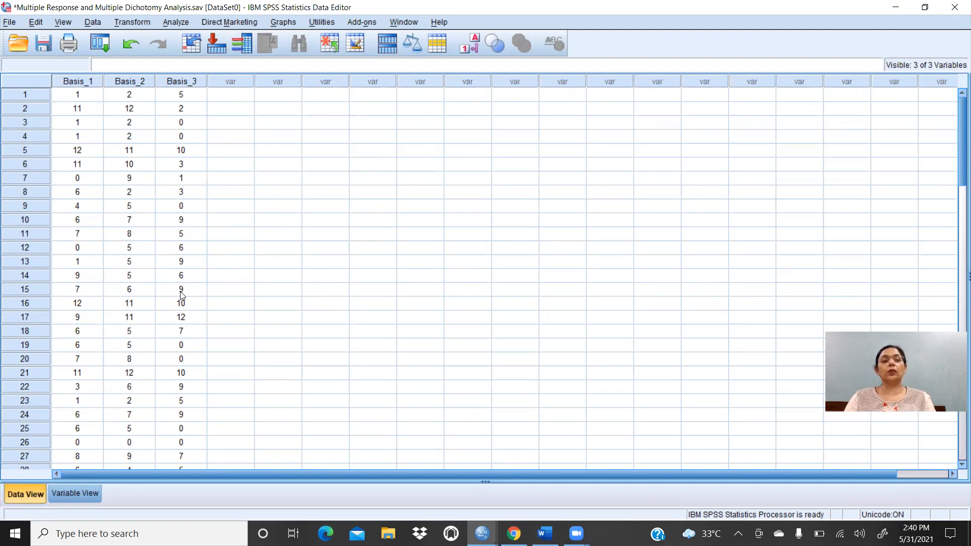
{"action": "scroll", "coordinate": [181, 296], "scroll_direction": "down", "scroll_amount": 17}
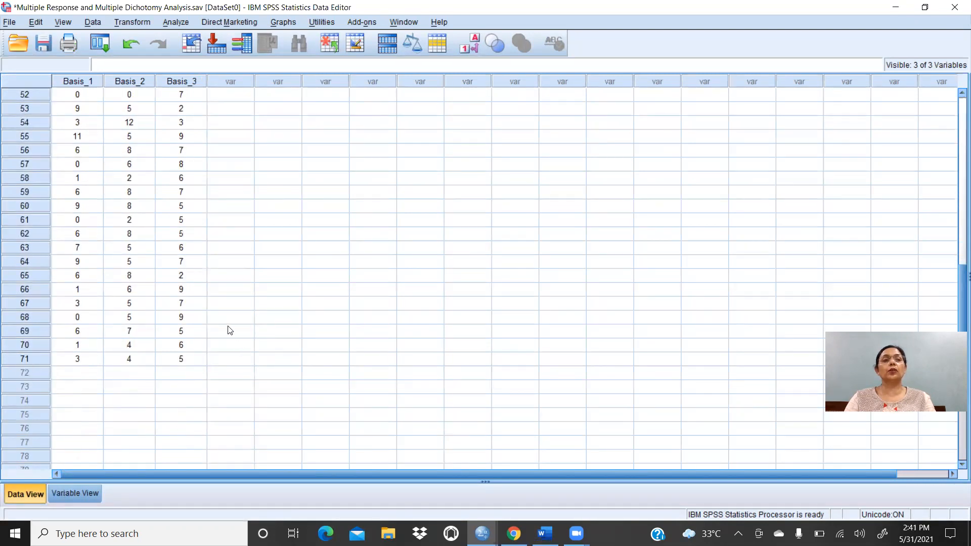
{"action": "scroll", "coordinate": [230, 324], "scroll_direction": "up", "scroll_amount": 16}
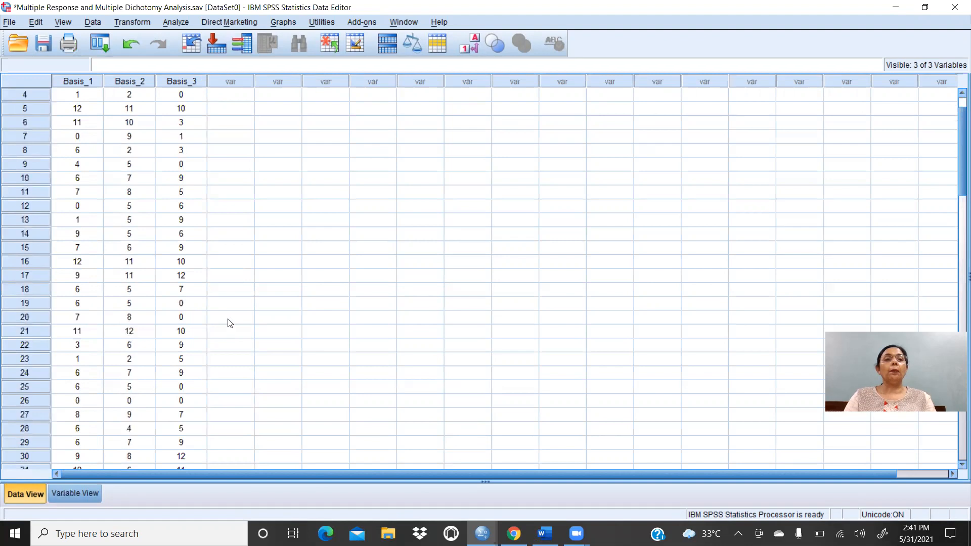
{"action": "scroll", "coordinate": [229, 323], "scroll_direction": "up", "scroll_amount": 1}
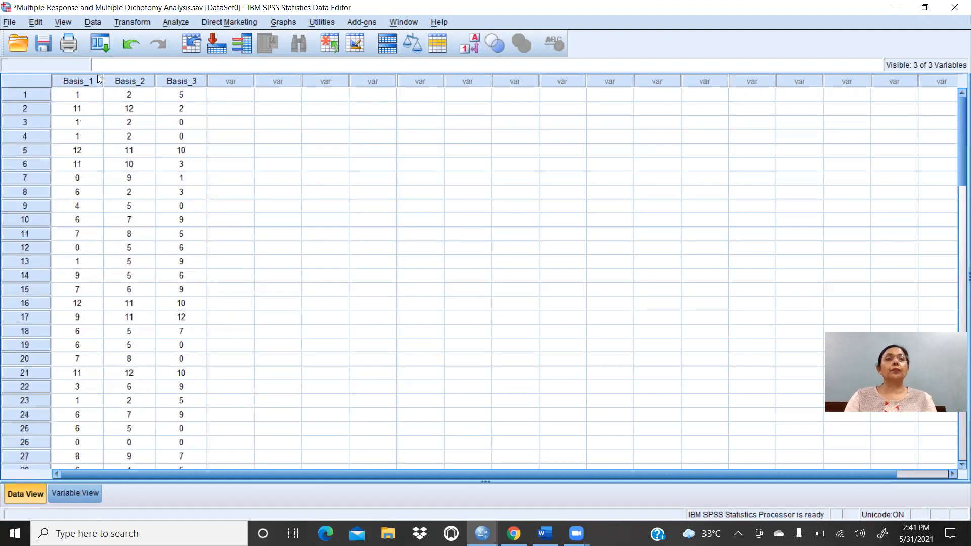
Remove the existing $Basis set from the defined multiple response sets and close the definition dialog.
{"action": "left_click", "coordinate": [173, 24]}
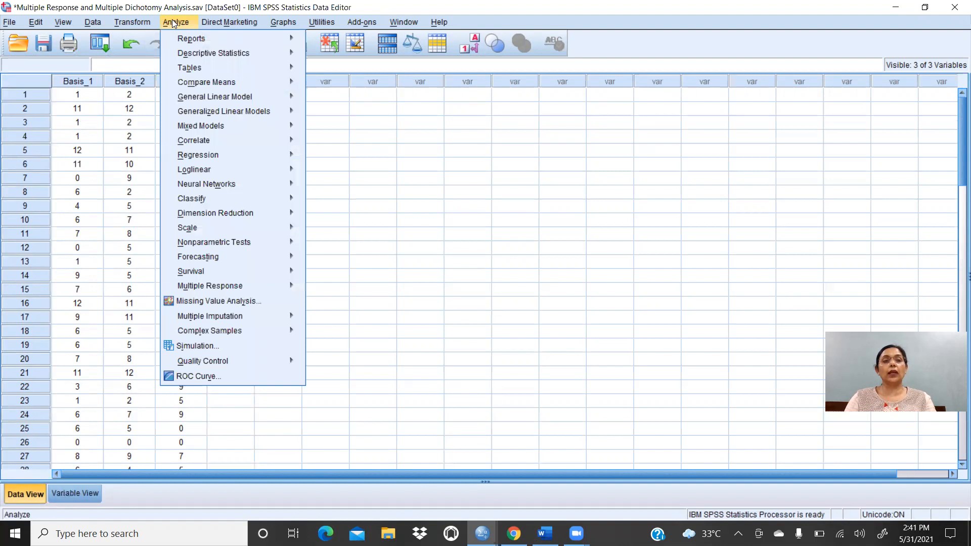
{"action": "mouse_move", "coordinate": [207, 290]}
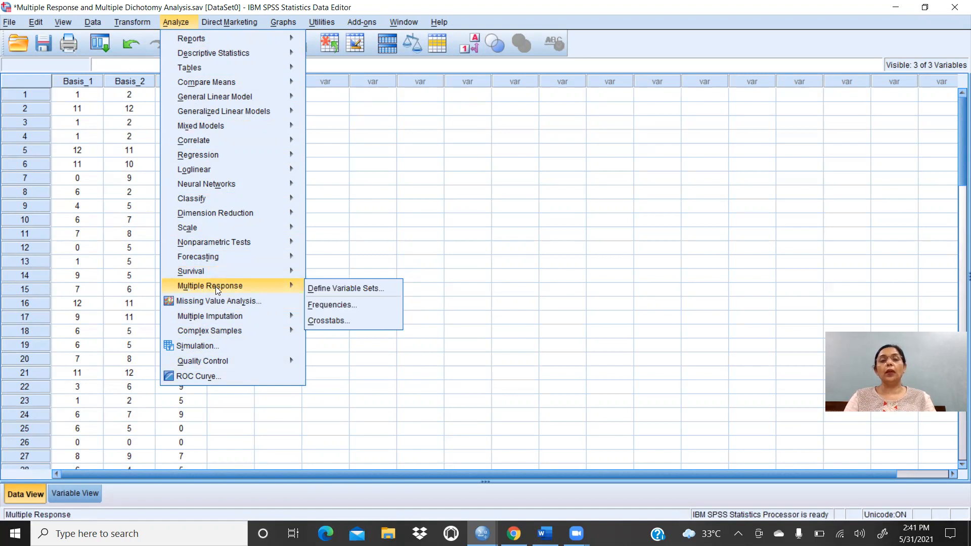
{"action": "left_click", "coordinate": [331, 288]}
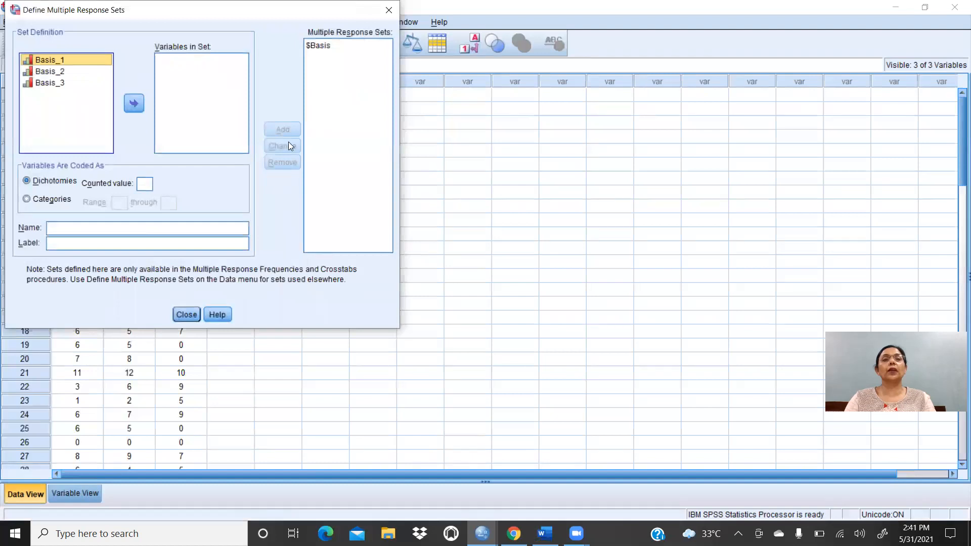
{"action": "left_click", "coordinate": [322, 46]}
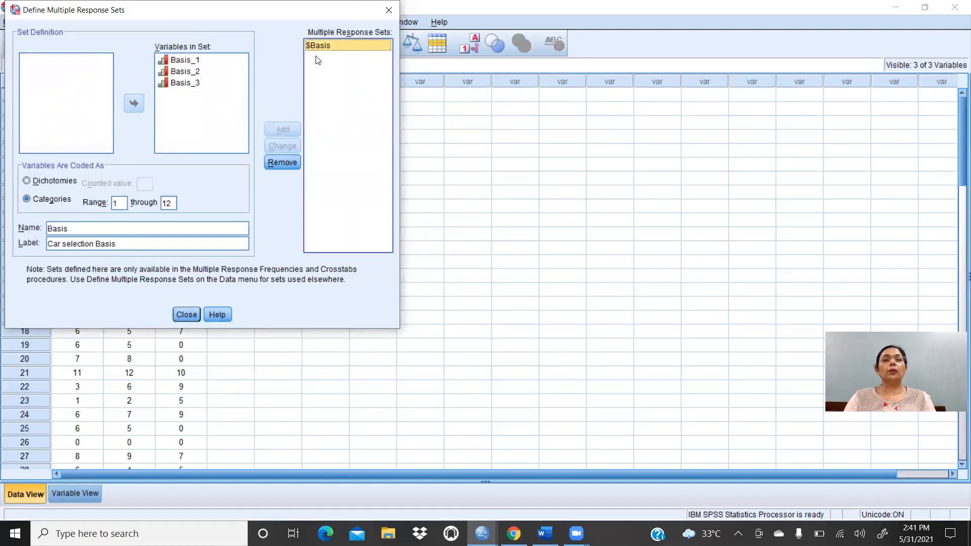
{"action": "left_click", "coordinate": [279, 162]}
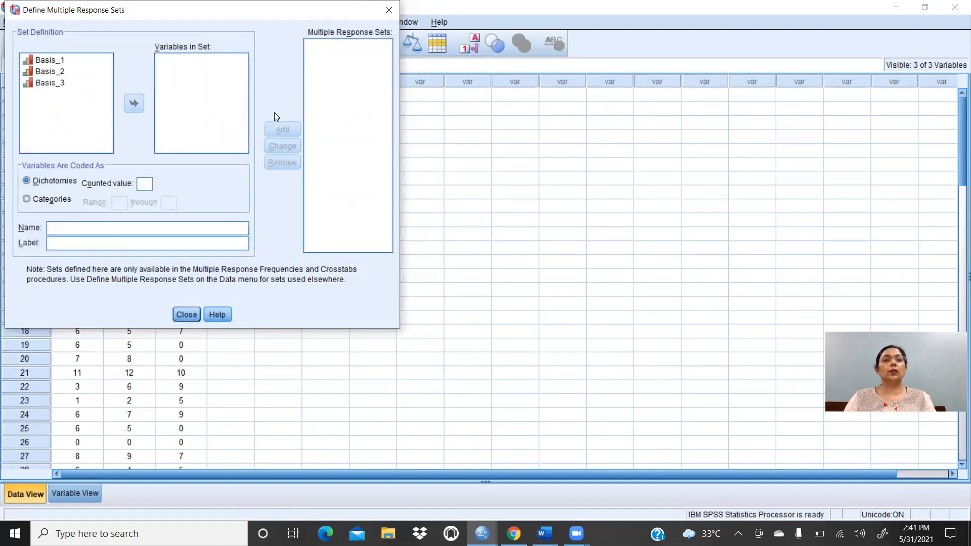
{"action": "left_click", "coordinate": [186, 314]}
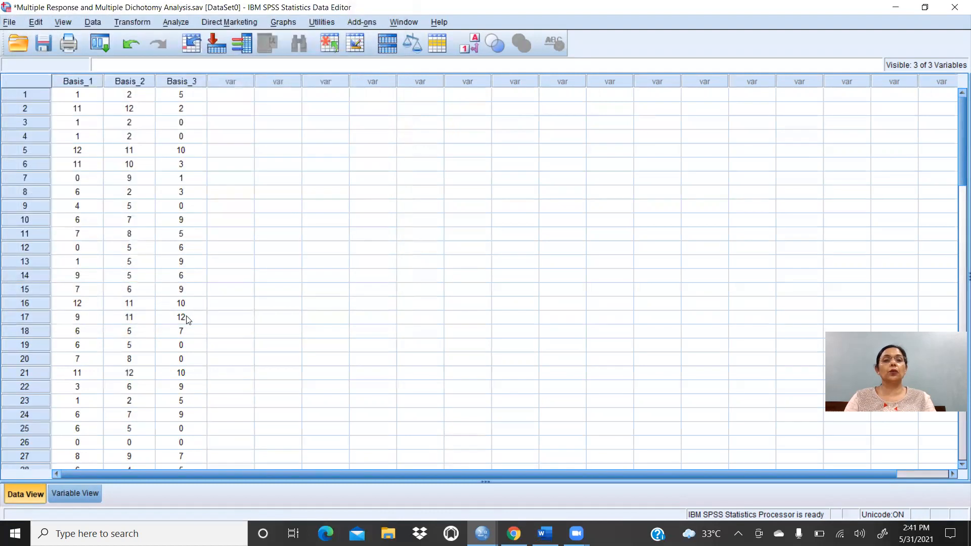
Open the Multiple Response procedure for defining variable sets from the current data set.
{"action": "left_click", "coordinate": [177, 23]}
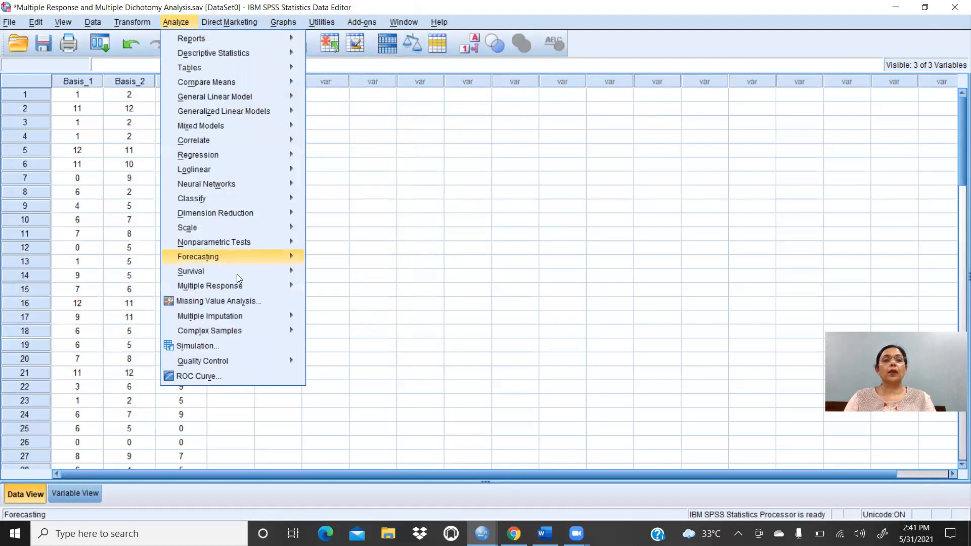
{"action": "mouse_move", "coordinate": [239, 289]}
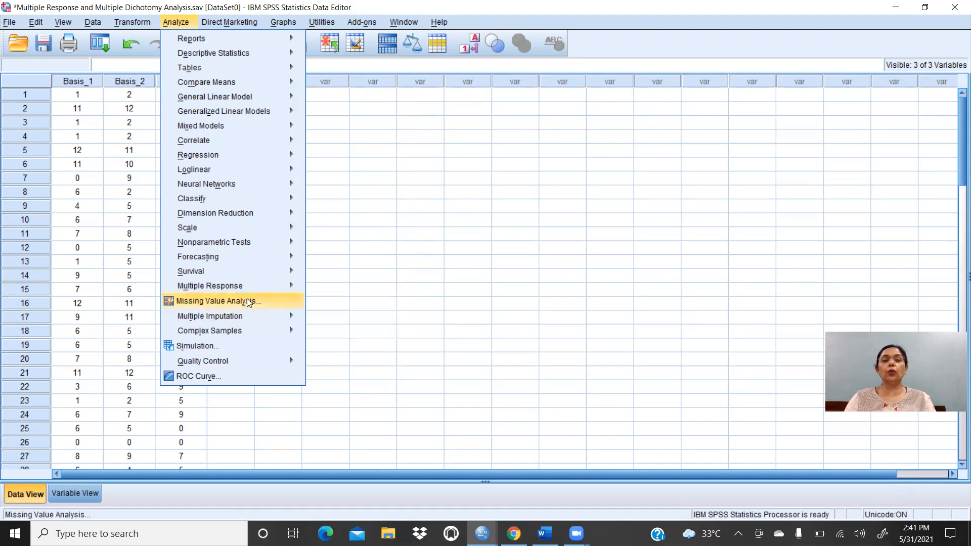
{"action": "mouse_move", "coordinate": [286, 287]}
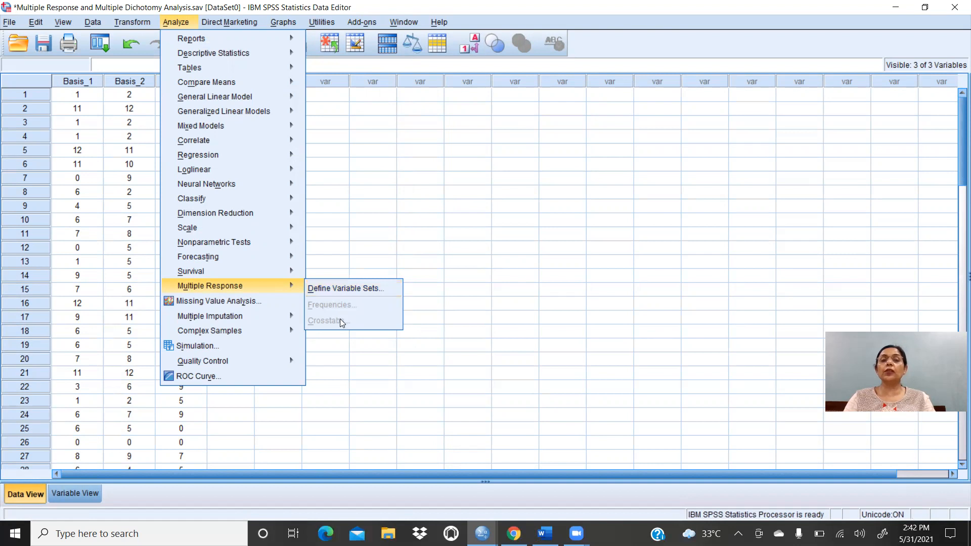
{"action": "left_click", "coordinate": [347, 289]}
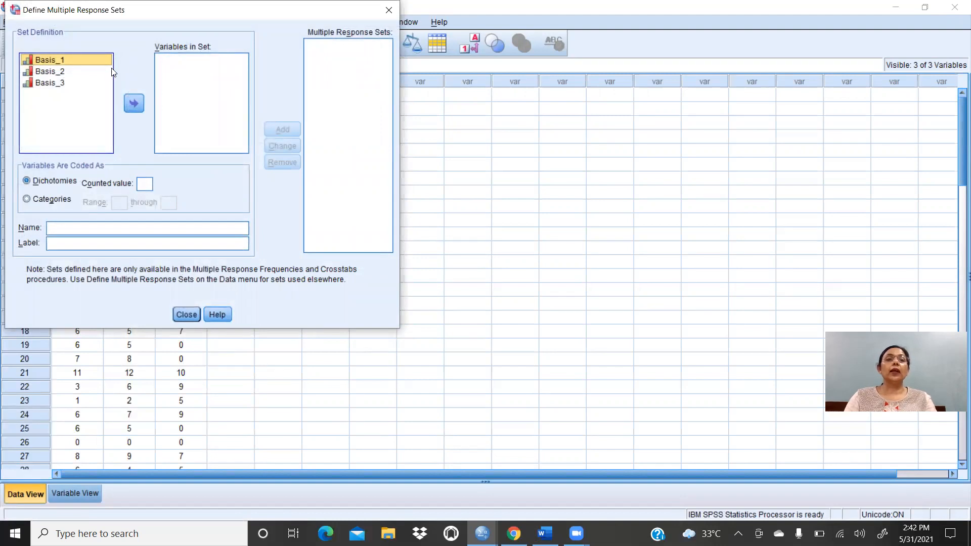
{"action": "left_click", "coordinate": [65, 72], "text": "shift"}
{"action": "left_click", "coordinate": [61, 61]}
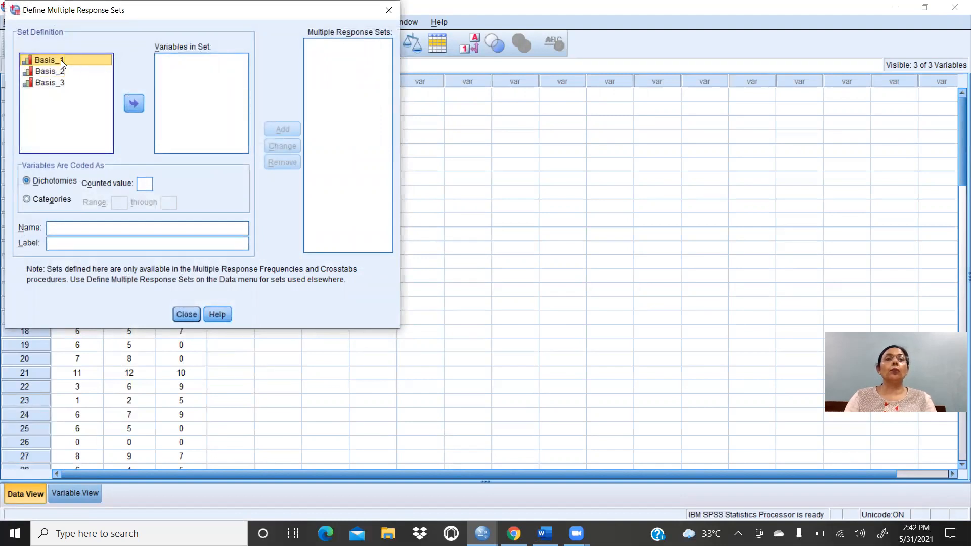
{"action": "left_click", "coordinate": [136, 104]}
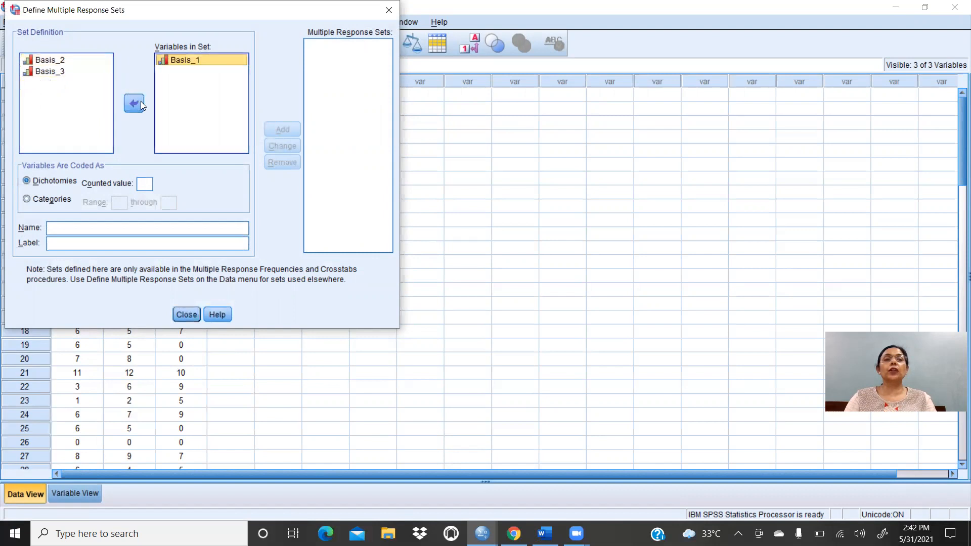
{"action": "left_click", "coordinate": [134, 103]}
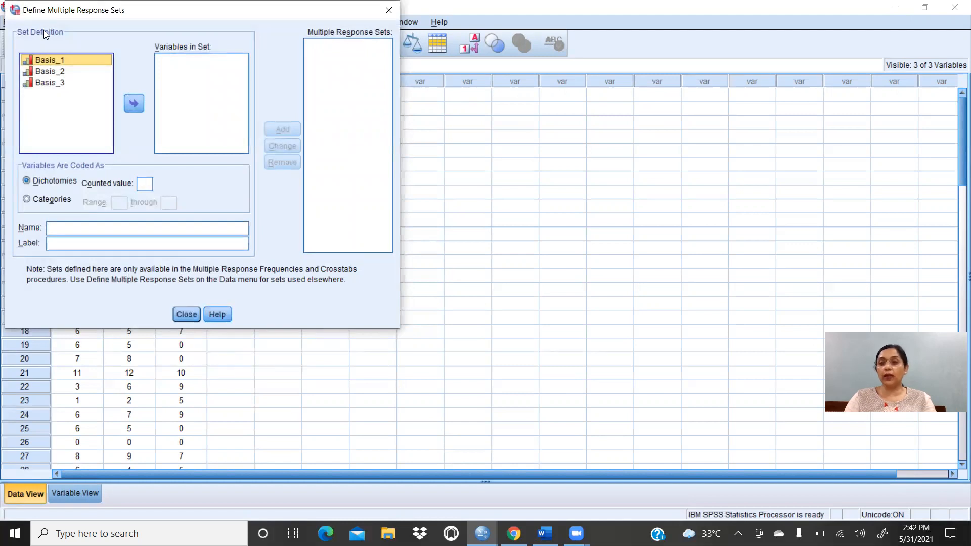
Include Basis_1, Basis_2 and Basis_3 as the variables in the new multiple response set.
{"action": "left_click", "coordinate": [42, 61]}
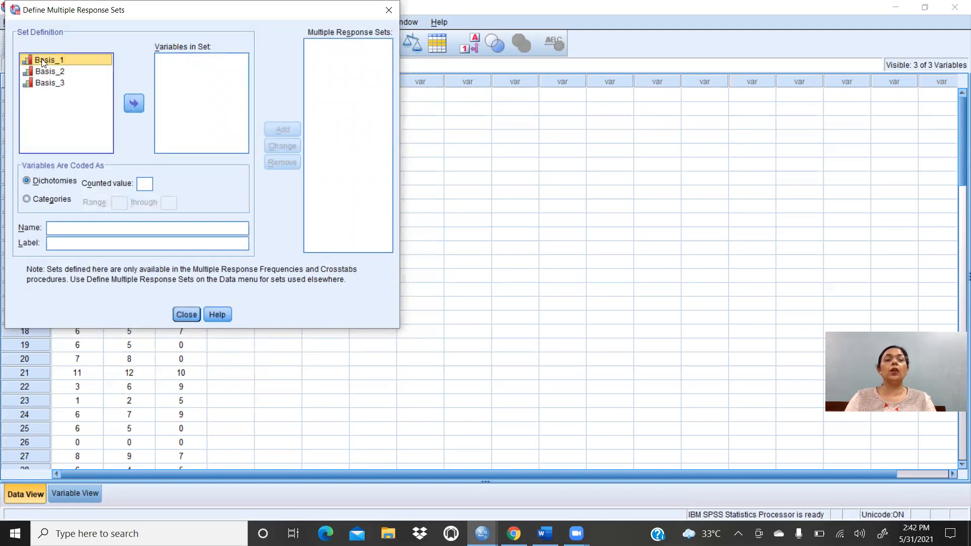
{"action": "left_click", "coordinate": [131, 104]}
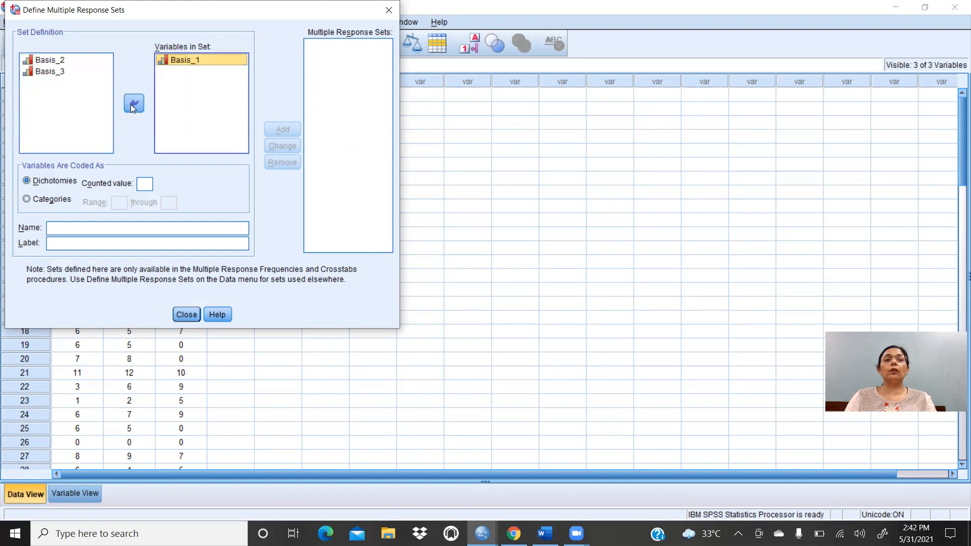
{"action": "left_click", "coordinate": [66, 60]}
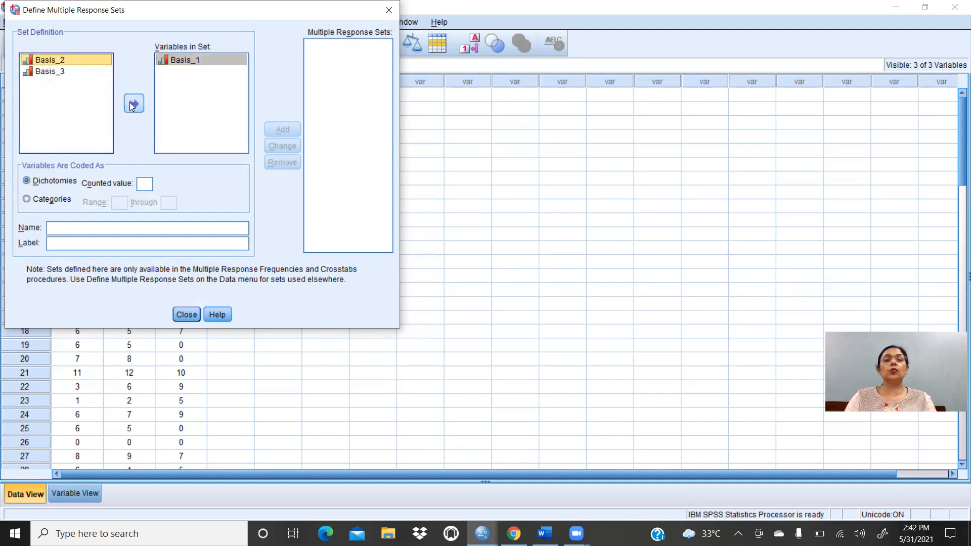
{"action": "left_click", "coordinate": [132, 105]}
{"action": "left_click", "coordinate": [65, 60]}
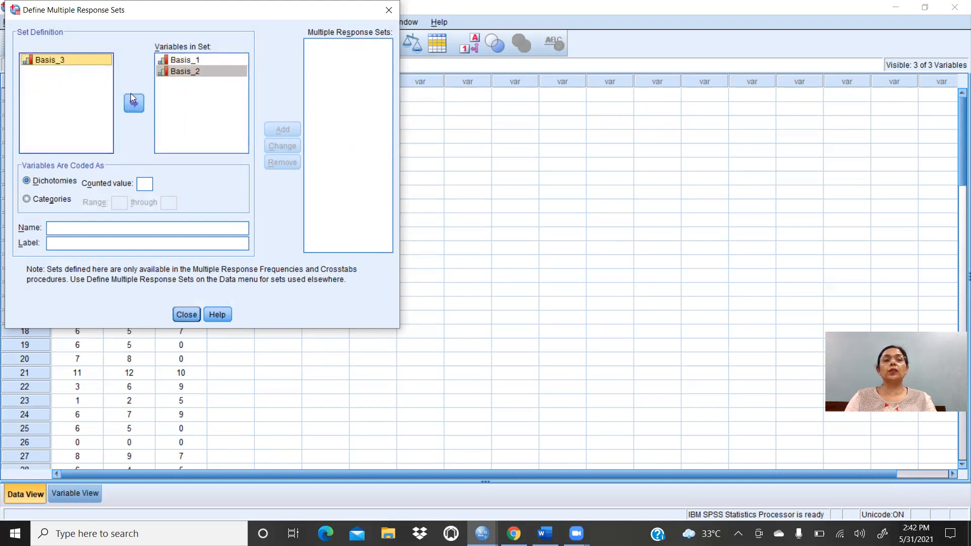
{"action": "left_click", "coordinate": [133, 104]}
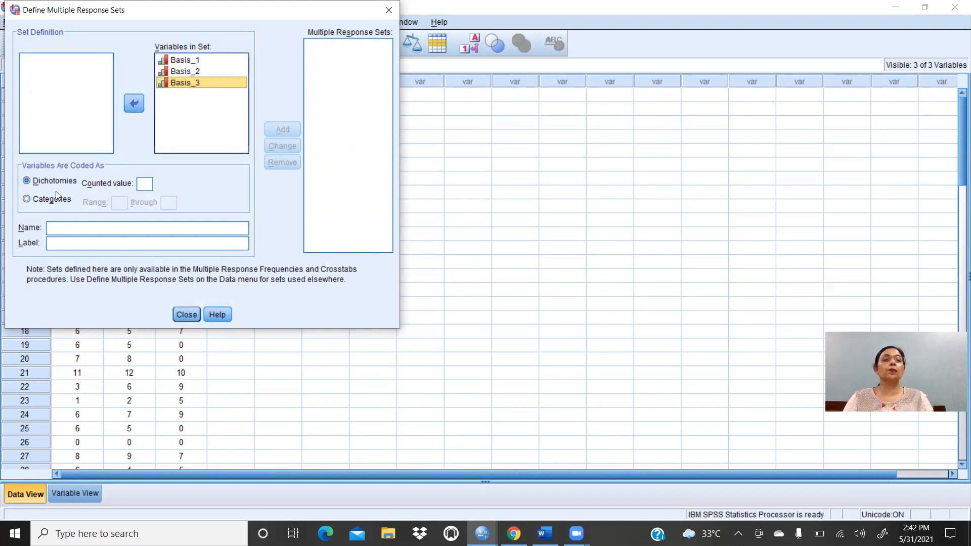
Code the set's variables as categories with a range of 1 through 12.
{"action": "left_click", "coordinate": [26, 198]}
{"action": "left_click", "coordinate": [115, 202]}
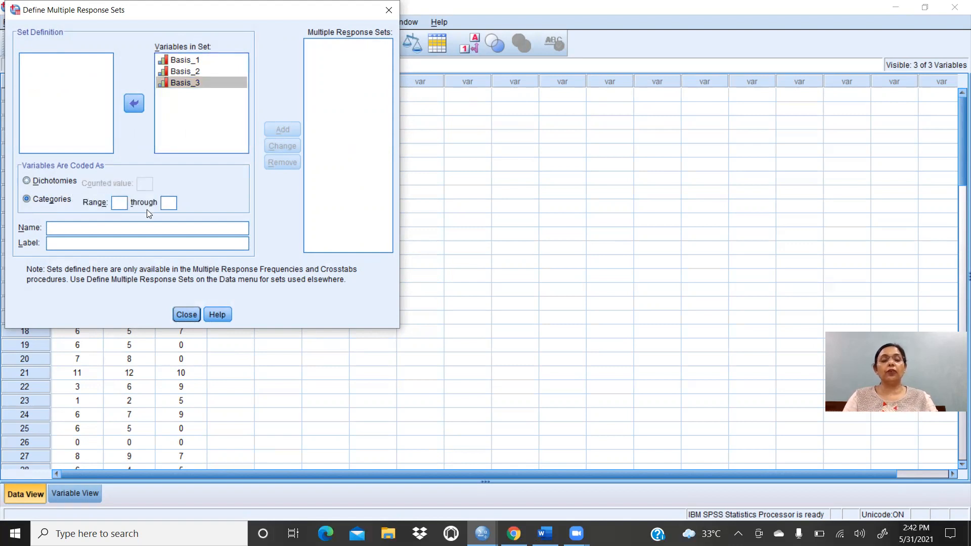
{"action": "type", "text": "1"}
{"action": "left_click", "coordinate": [169, 202]}
{"action": "type", "text": "12"}
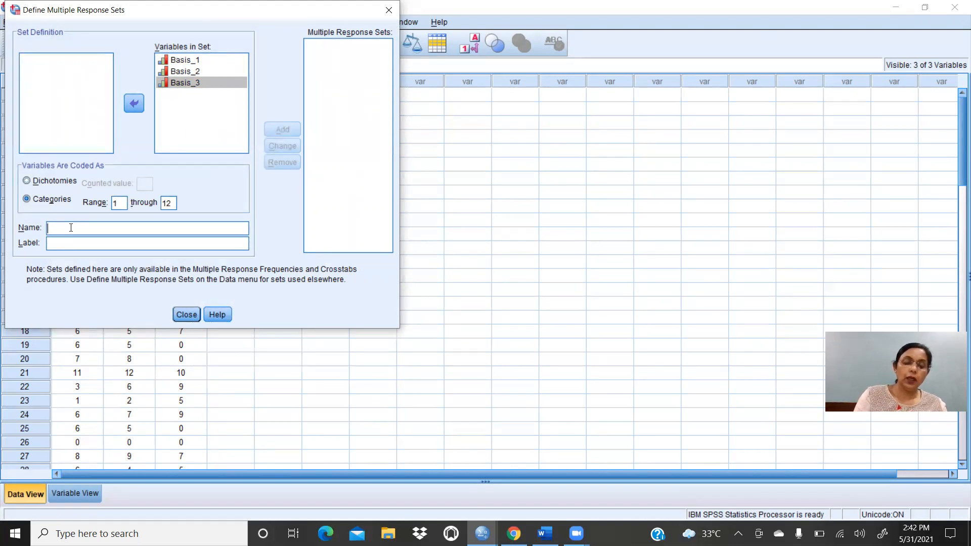
{"action": "type", "text": "para"}
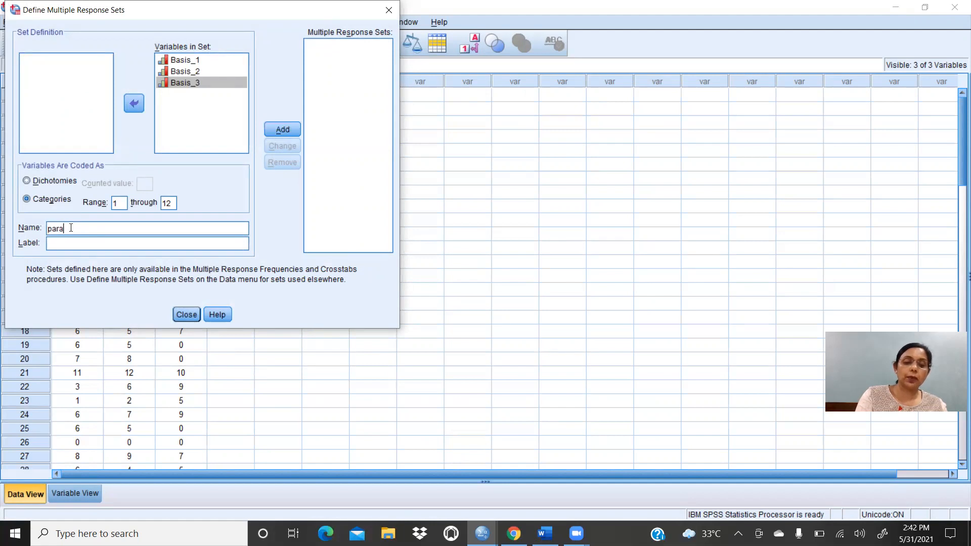
{"action": "type", "text": "meters"}
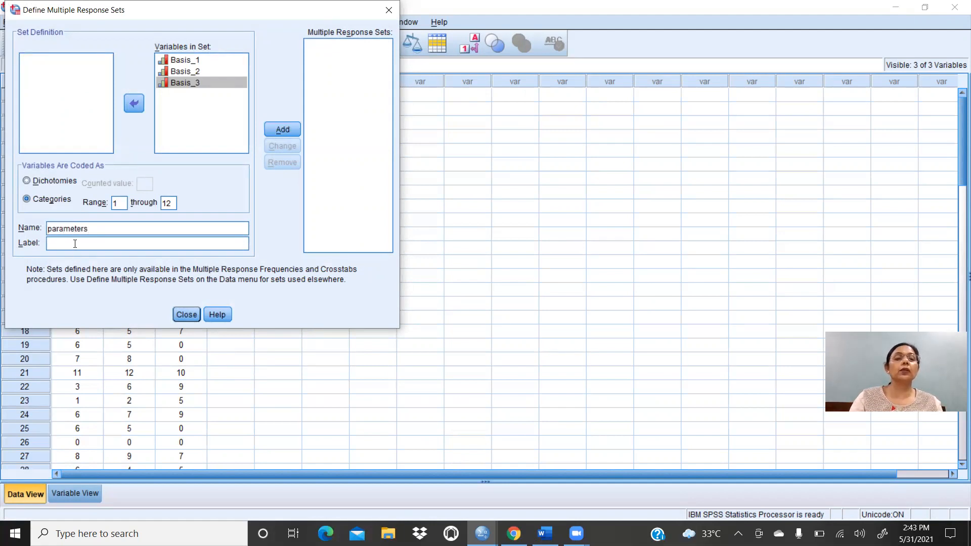
{"action": "key", "text": "BackSpace"}
{"action": "key", "text": "BackSpace"}
{"action": "key", "text": "BackSpace"}
{"action": "key", "text": "BackSpace"}
{"action": "key", "text": "BackSpace"}
{"action": "key", "text": "BackSpace"}
{"action": "key", "text": "BackSpace"}
{"action": "key", "text": "BackSpace"}
{"action": "key", "text": "BackSpace"}
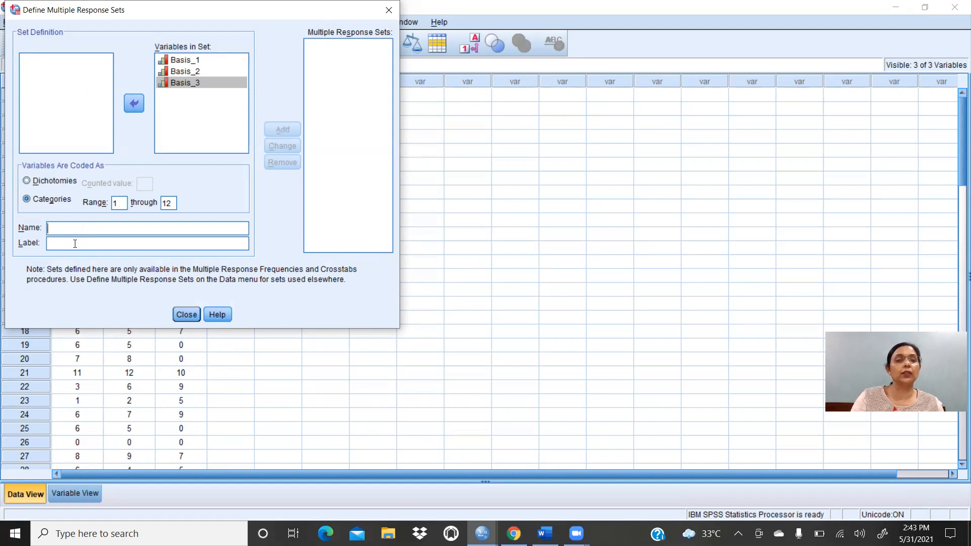
Name the set Criteria with the label "two wheler analysis", and add it to the defined multiple response sets.
{"action": "type", "text": "Criteria"}
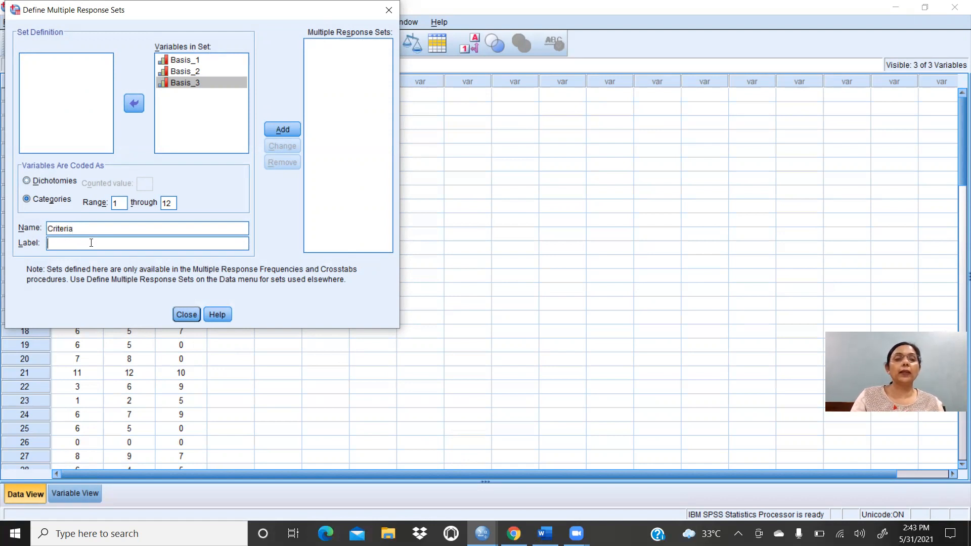
{"action": "left_click", "coordinate": [91, 242]}
{"action": "type", "text": "two whee"}
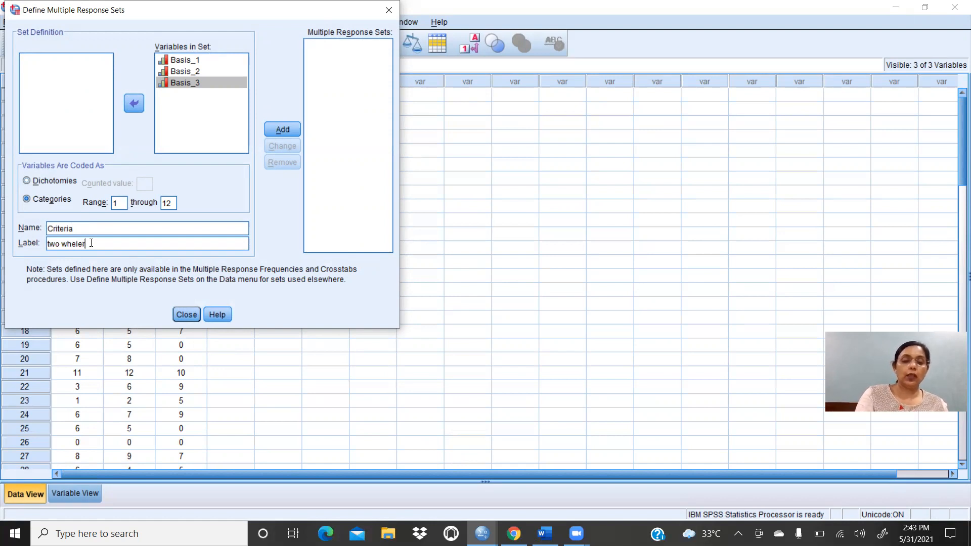
{"action": "type", "text": "er ana"}
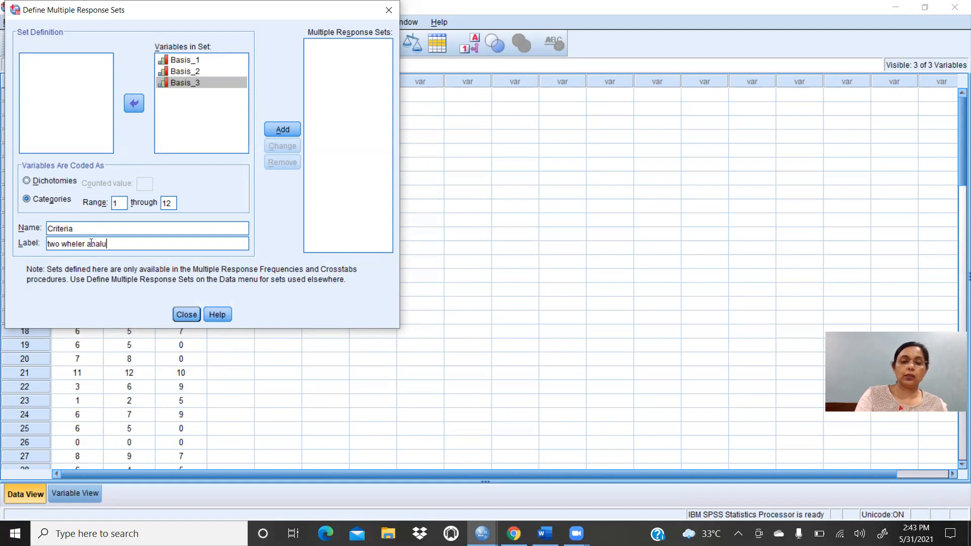
{"action": "type", "text": "lysis"}
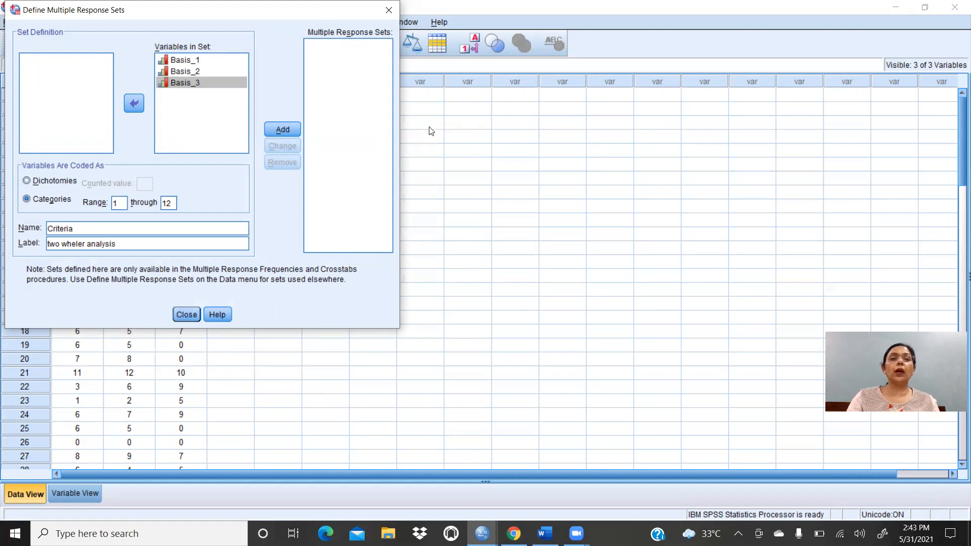
{"action": "left_click", "coordinate": [296, 132]}
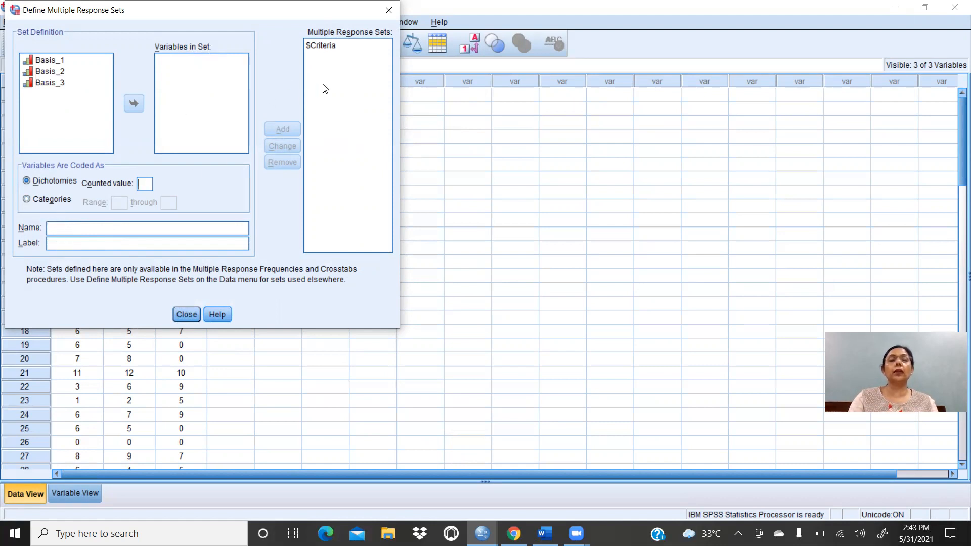
{"action": "left_click", "coordinate": [319, 50]}
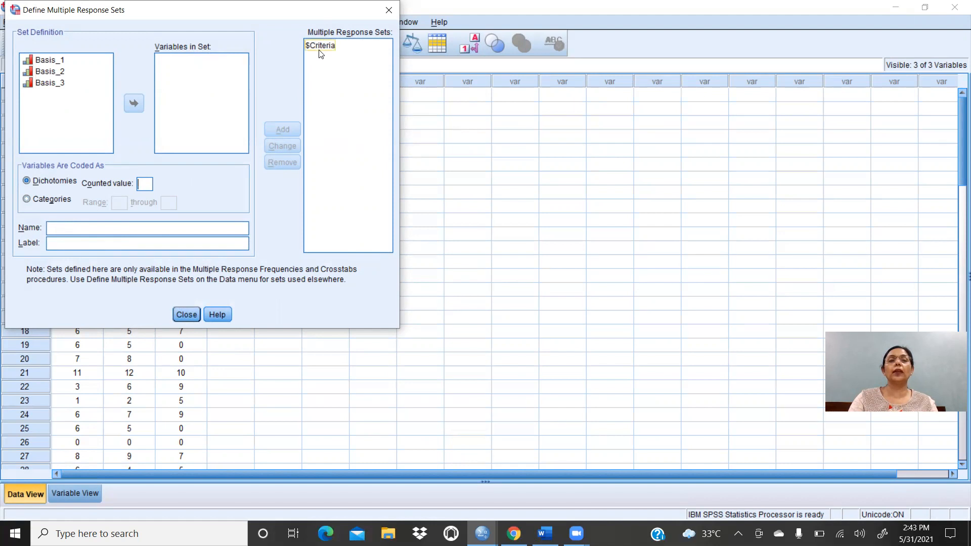
{"action": "left_click", "coordinate": [186, 314]}
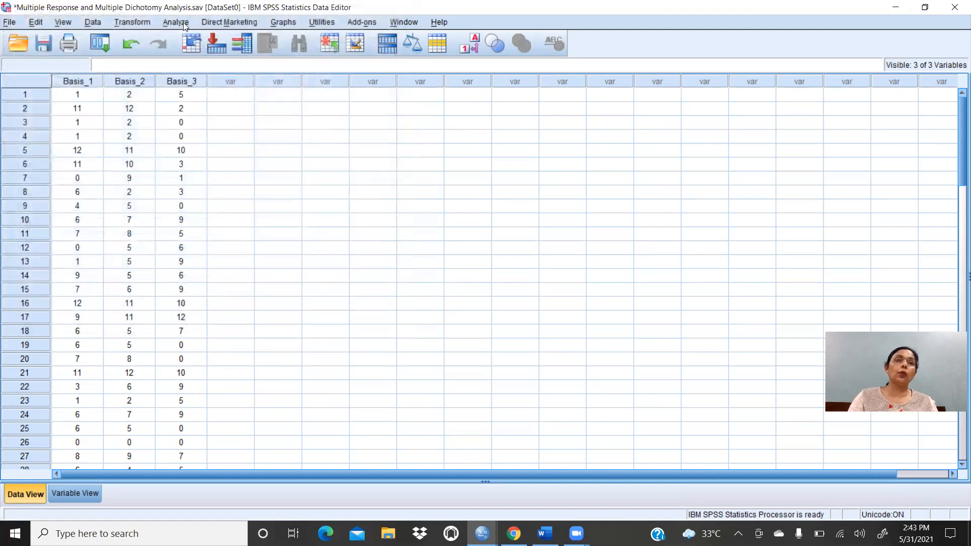
Run a multiple response frequencies analysis with a table for the $Criteria set.
{"action": "left_click", "coordinate": [185, 25]}
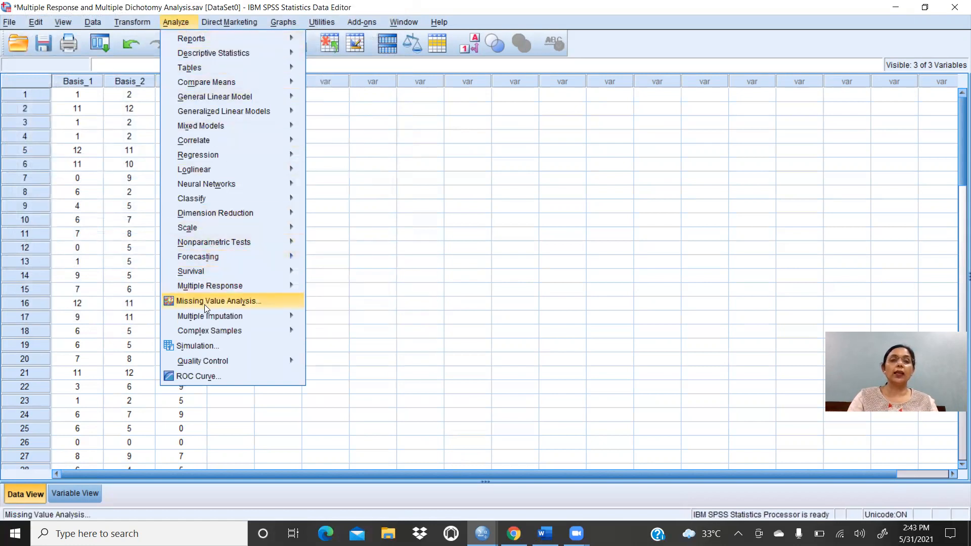
{"action": "mouse_move", "coordinate": [212, 292]}
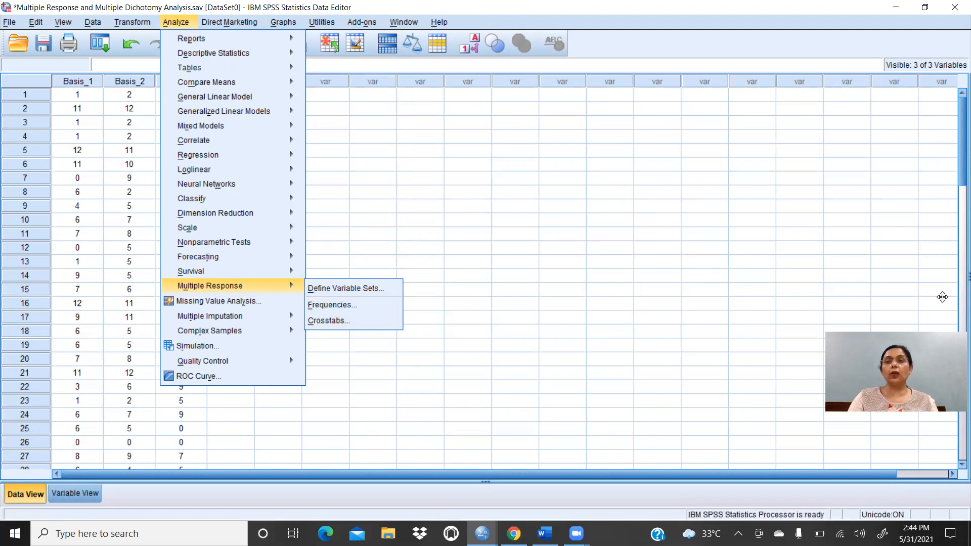
{"action": "left_click", "coordinate": [334, 306]}
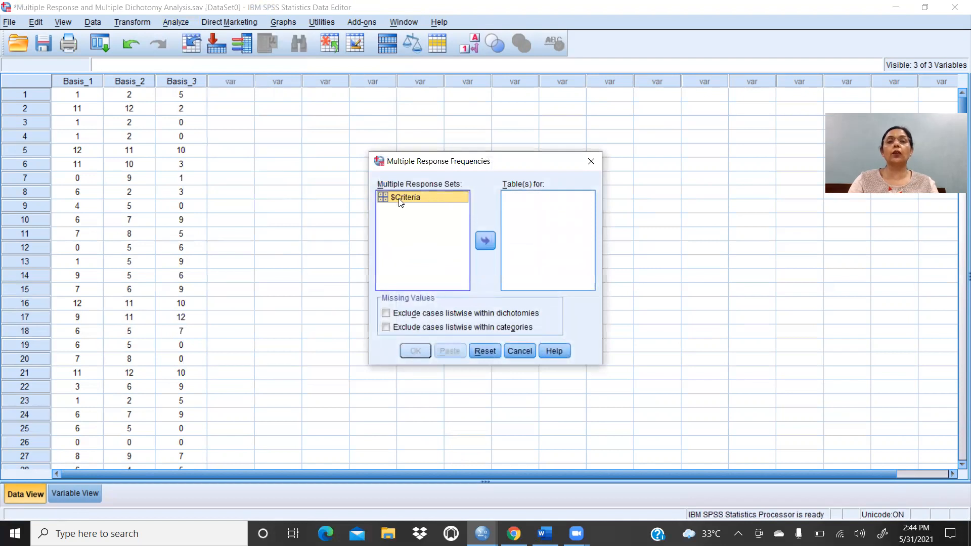
{"action": "left_click", "coordinate": [485, 241]}
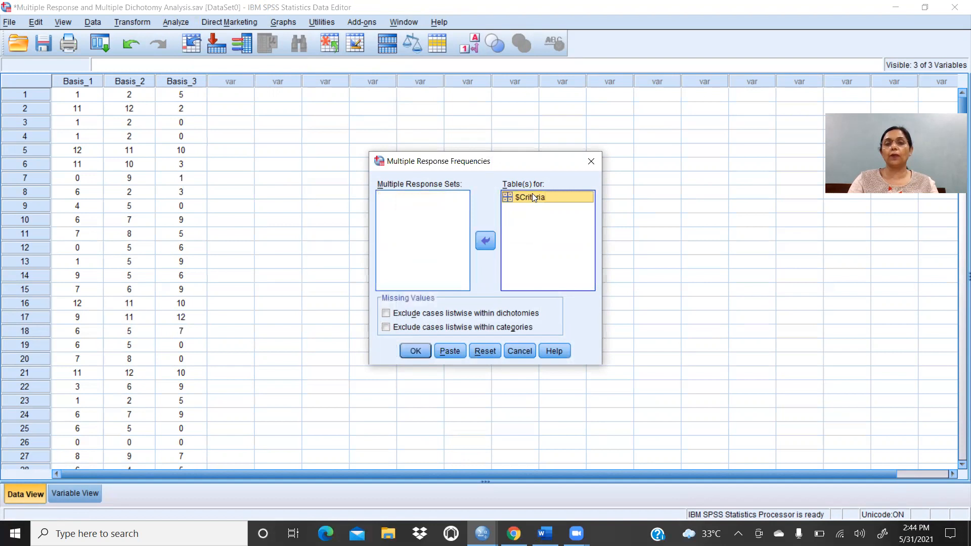
{"action": "left_click", "coordinate": [410, 353]}
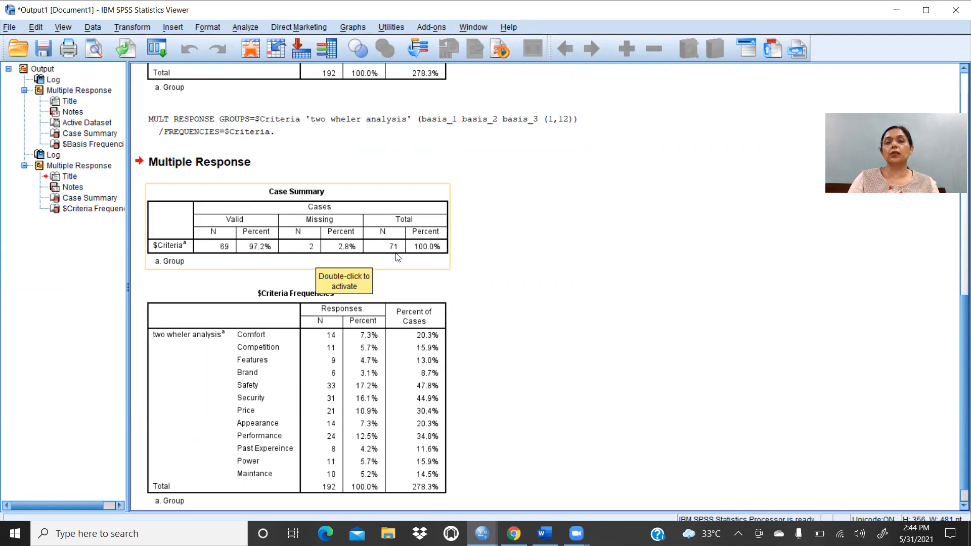
Examine the Case Summary and $Criteria Frequencies tables in the output for valid cases, responses and percentages.
{"action": "left_click", "coordinate": [456, 295]}
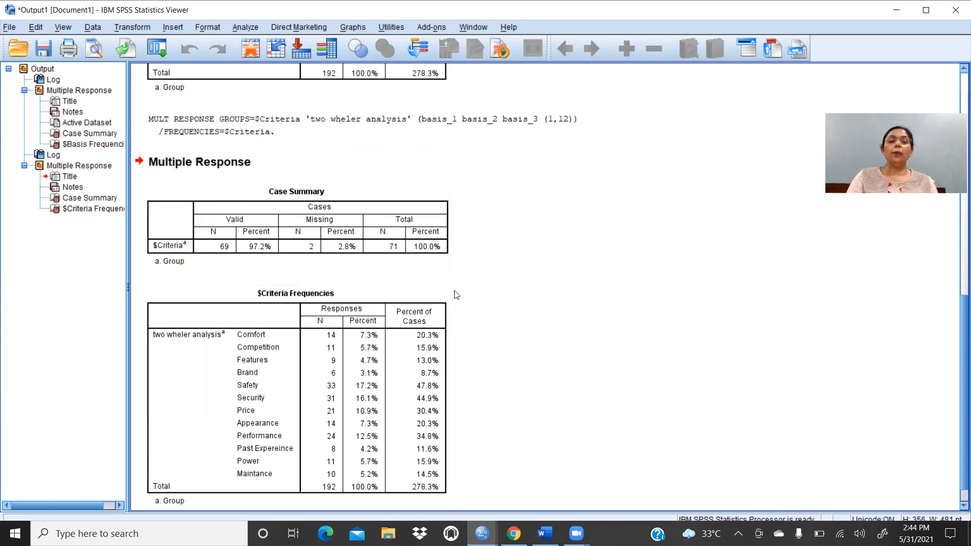
{"action": "scroll", "coordinate": [483, 282], "scroll_direction": "down", "scroll_amount": 1}
{"action": "left_click", "coordinate": [316, 271]}
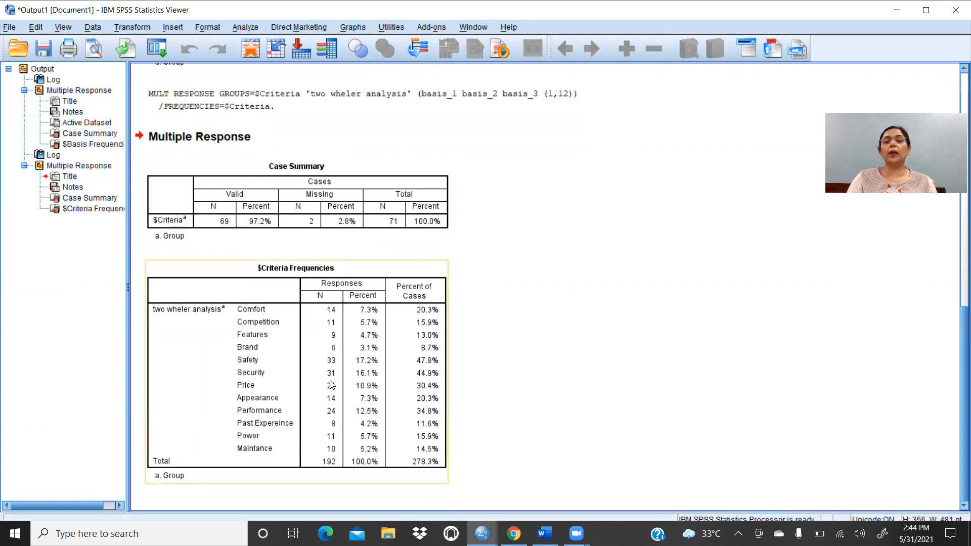
{"action": "left_click", "coordinate": [403, 207]}
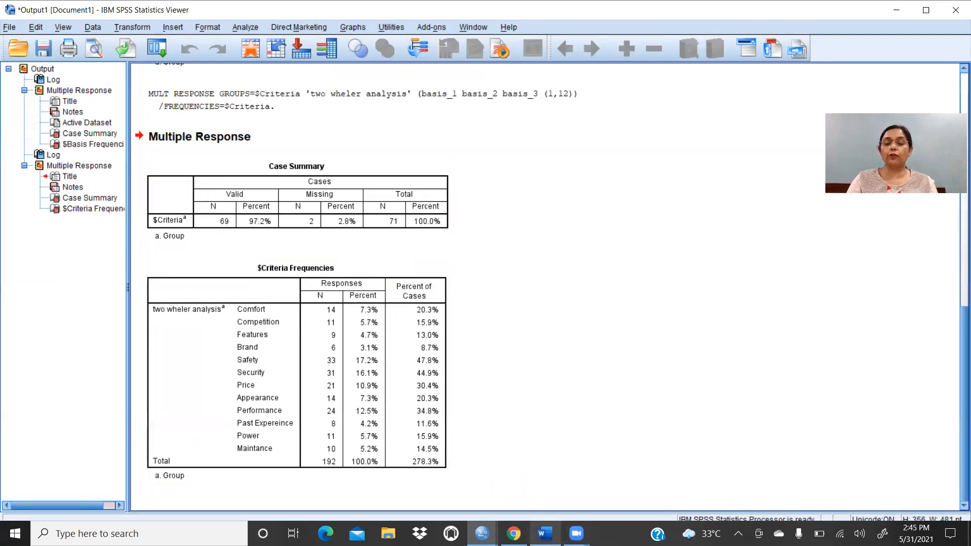
Switch to the Multiple Response and Multiple Dichotomy Analysis document in Word and look through Example 1 and its criteria list.
{"action": "left_click", "coordinate": [546, 471]}
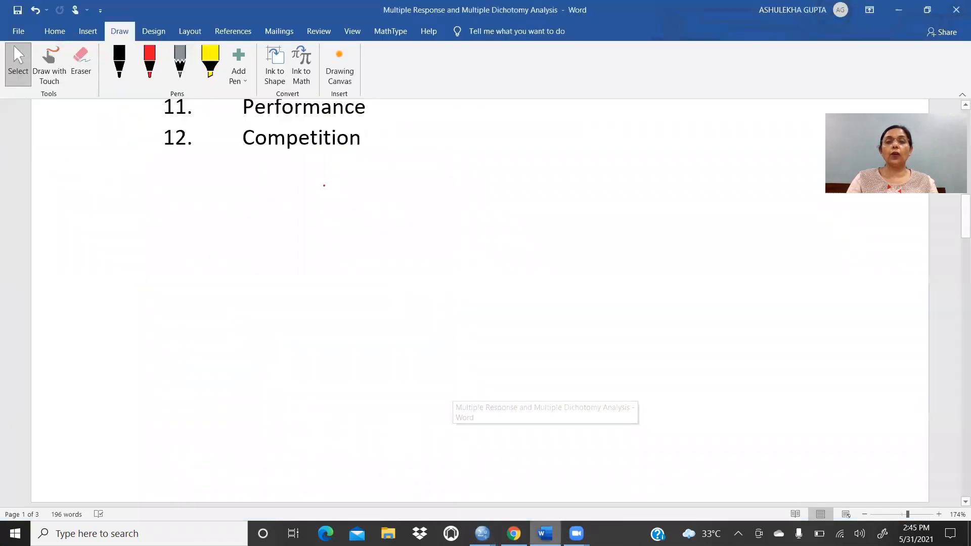
{"action": "scroll", "coordinate": [489, 400], "scroll_direction": "up", "scroll_amount": 15}
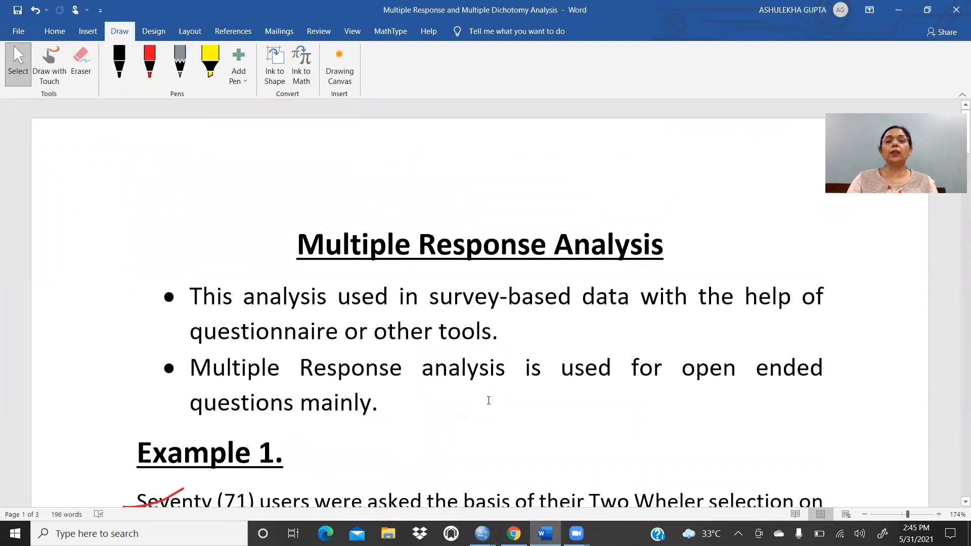
{"action": "scroll", "coordinate": [489, 400], "scroll_direction": "down", "scroll_amount": 15}
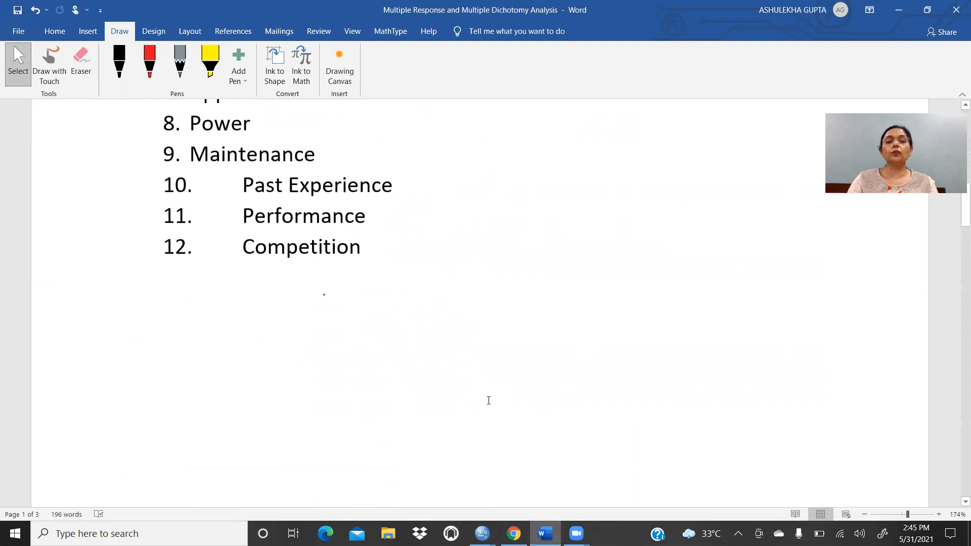
Look through the Output in SPSS section, examining the Case Summary and $Basis Frequencies tables with their highlighted criteria.
{"action": "scroll", "coordinate": [488, 400], "scroll_direction": "down", "scroll_amount": 6}
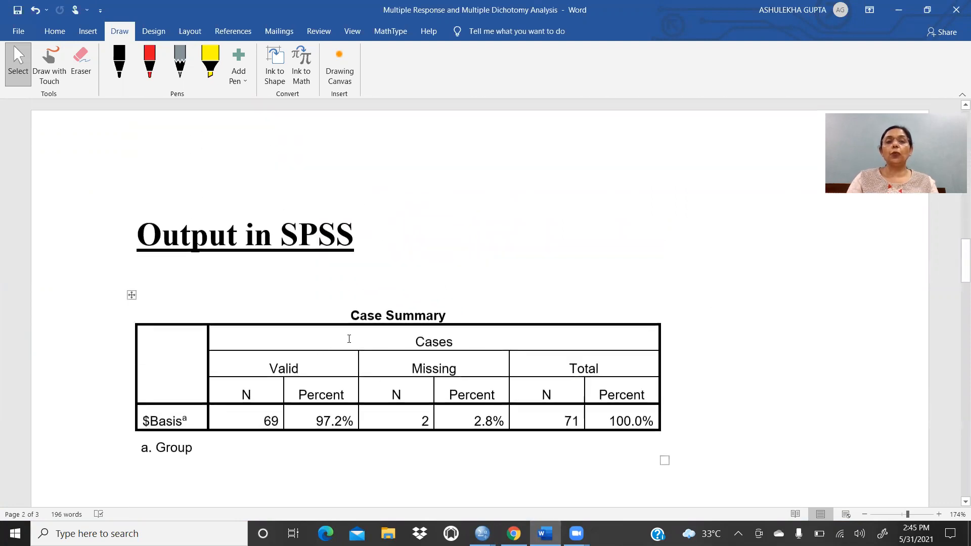
{"action": "scroll", "coordinate": [505, 325], "scroll_direction": "down", "scroll_amount": 2}
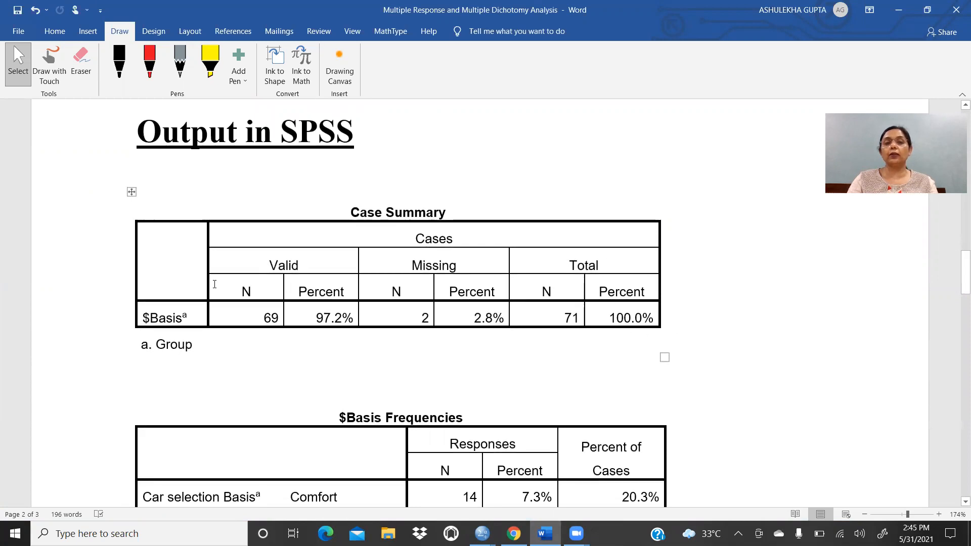
{"action": "scroll", "coordinate": [602, 306], "scroll_direction": "down", "scroll_amount": 2}
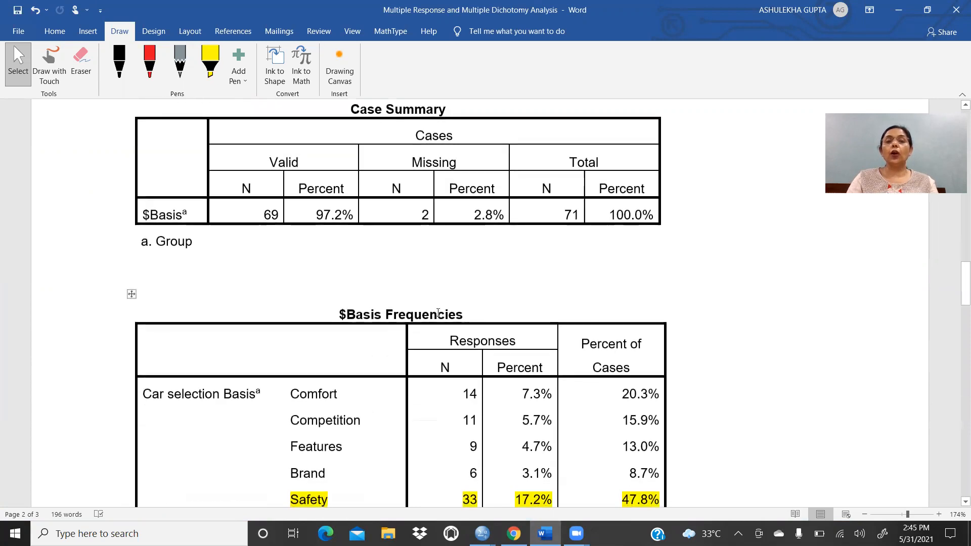
{"action": "scroll", "coordinate": [447, 327], "scroll_direction": "down", "scroll_amount": 4}
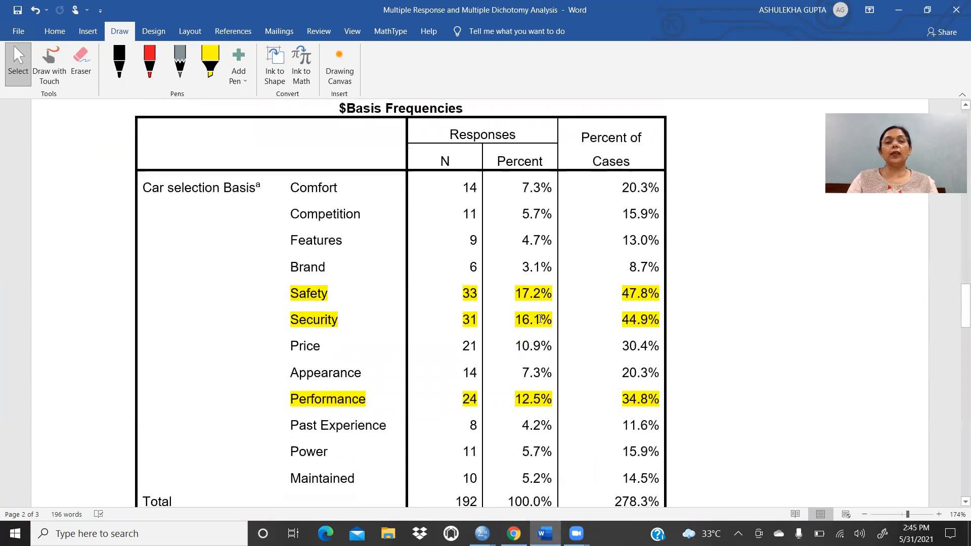
{"action": "scroll", "coordinate": [540, 319], "scroll_direction": "down", "scroll_amount": 1}
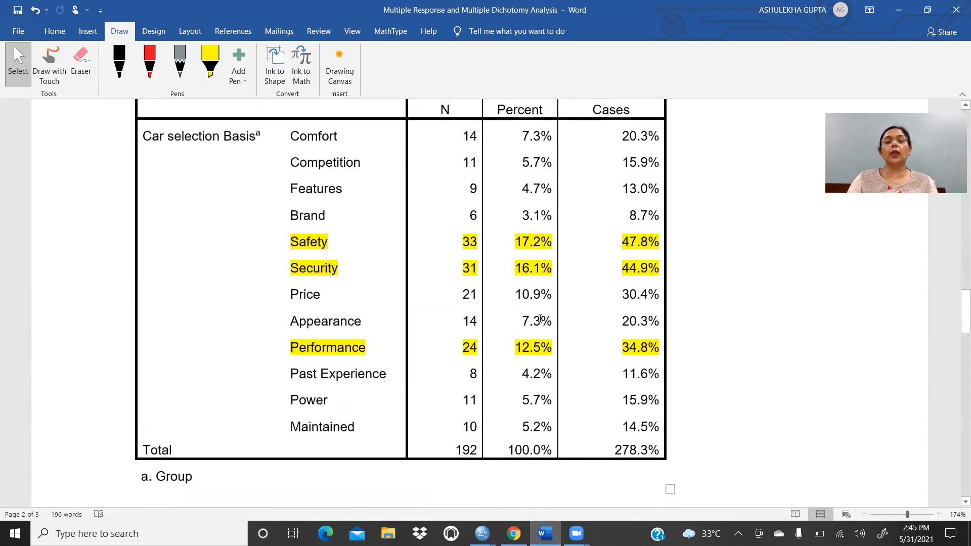
{"action": "scroll", "coordinate": [540, 319], "scroll_direction": "up", "scroll_amount": 1}
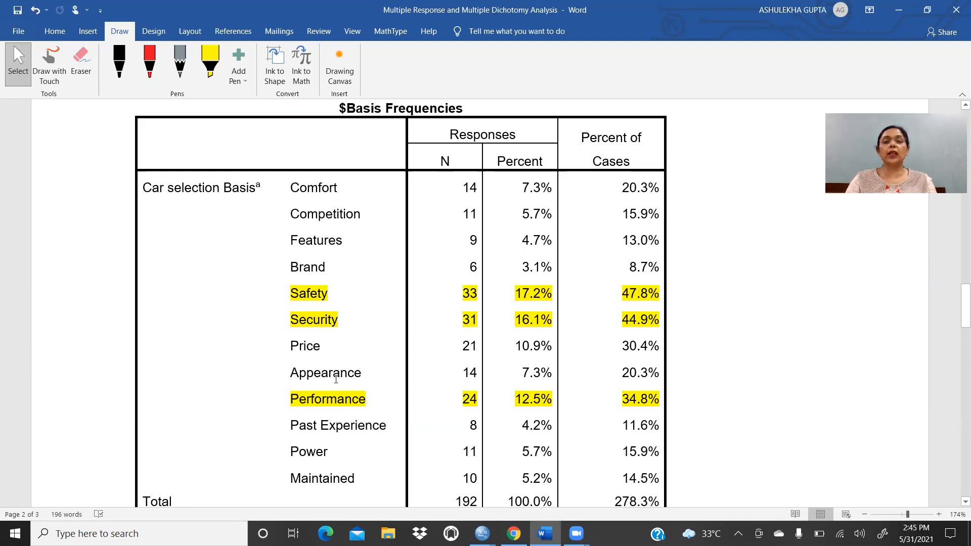
{"action": "scroll", "coordinate": [343, 402], "scroll_direction": "down", "scroll_amount": 1}
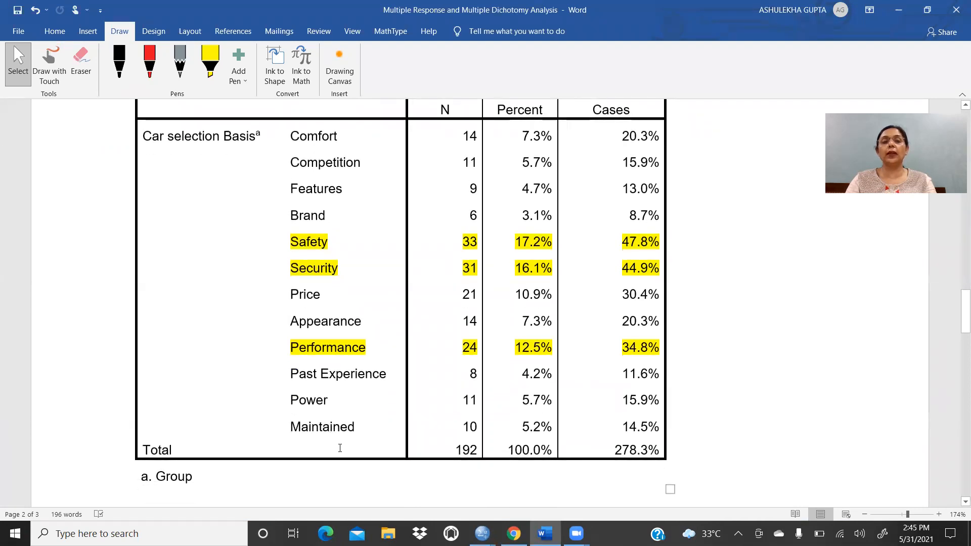
{"action": "scroll", "coordinate": [346, 332], "scroll_direction": "up", "scroll_amount": 4}
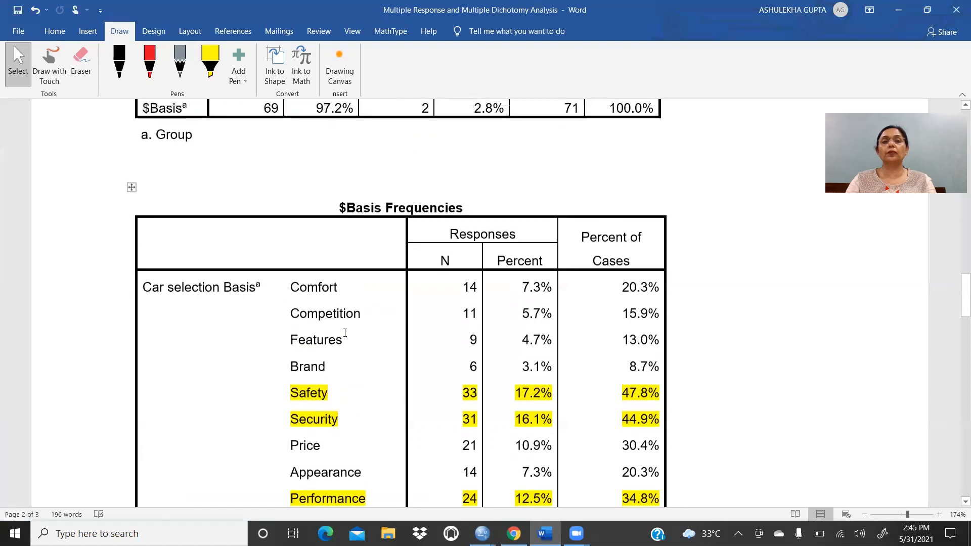
{"action": "scroll", "coordinate": [373, 282], "scroll_direction": "up", "scroll_amount": 1}
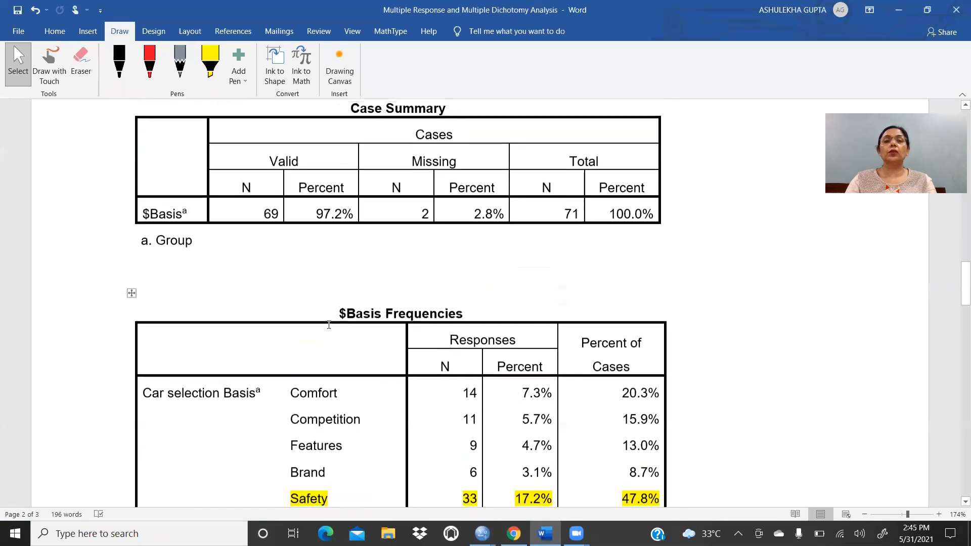
{"action": "right_click", "coordinate": [131, 294]}
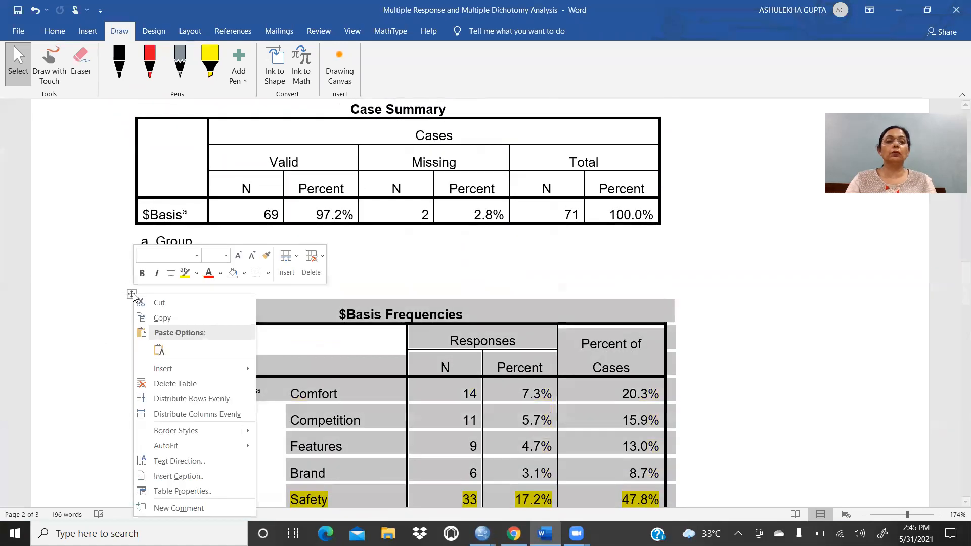
{"action": "left_click", "coordinate": [172, 384]}
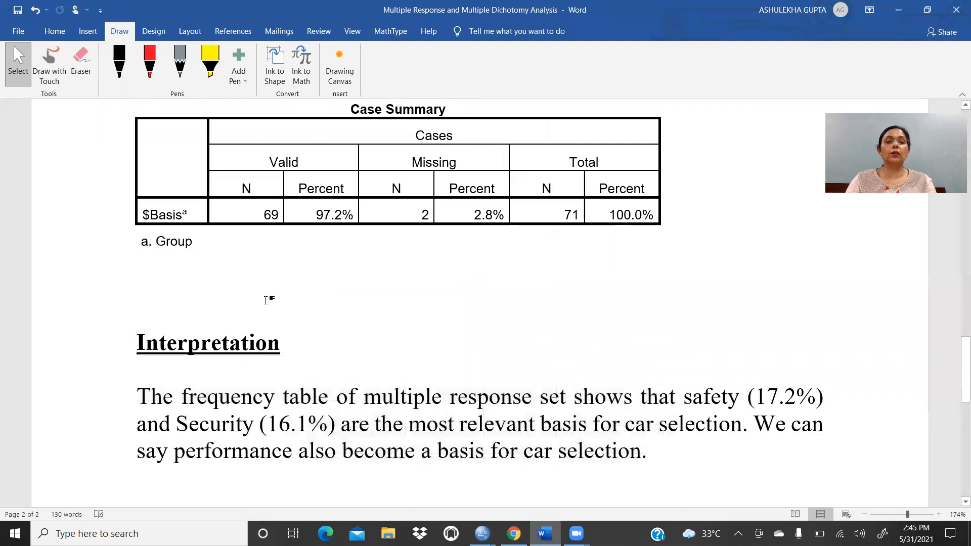
{"action": "key", "text": "ctrl+z"}
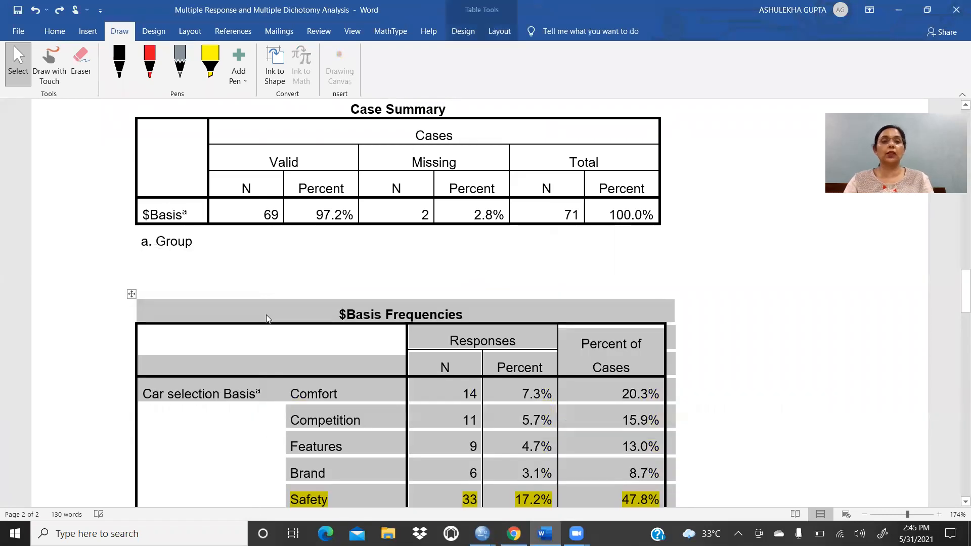
{"action": "left_click", "coordinate": [689, 266]}
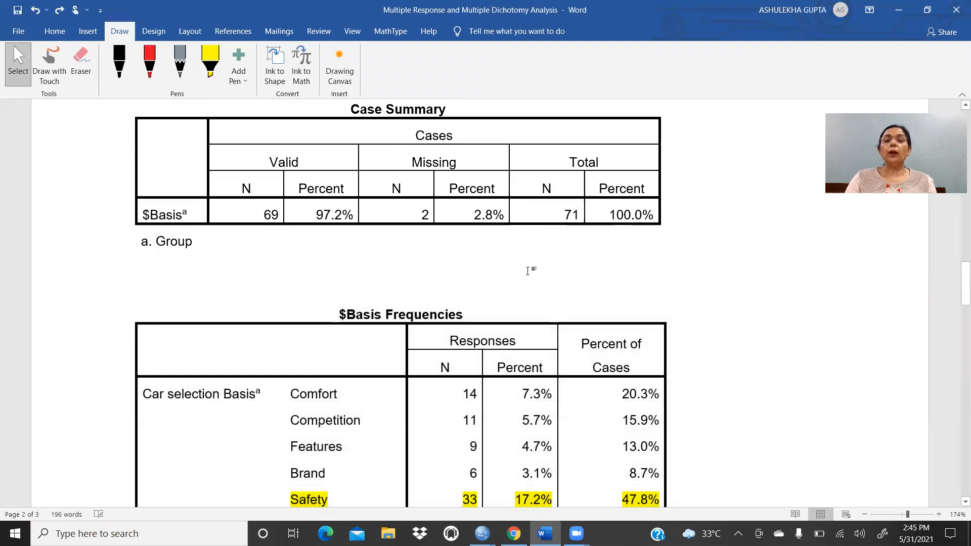
Review the response counts, percentages and percent of cases in the $Basis Frequencies table down to the Total row.
{"action": "scroll", "coordinate": [524, 270], "scroll_direction": "up", "scroll_amount": 3}
{"action": "scroll", "coordinate": [525, 269], "scroll_direction": "down", "scroll_amount": 3}
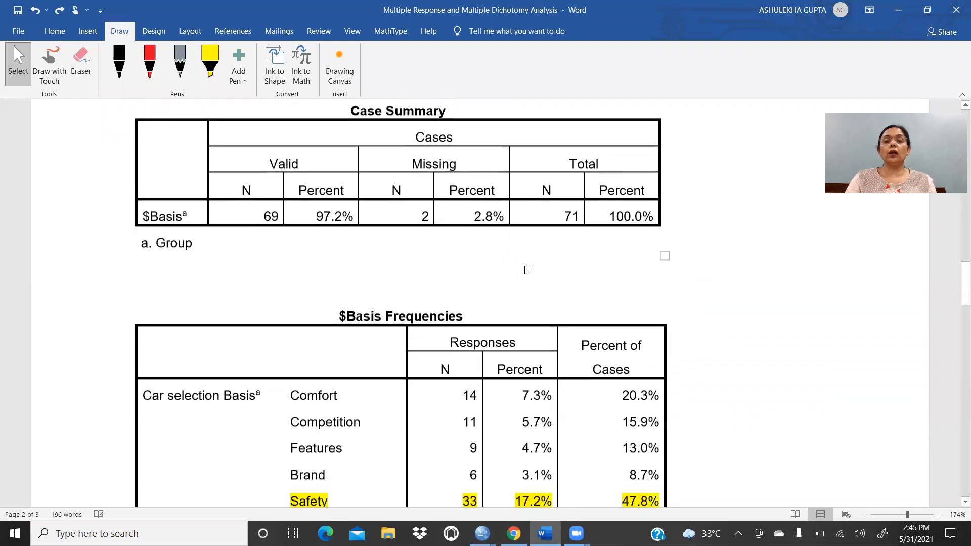
{"action": "scroll", "coordinate": [524, 269], "scroll_direction": "down", "scroll_amount": 5}
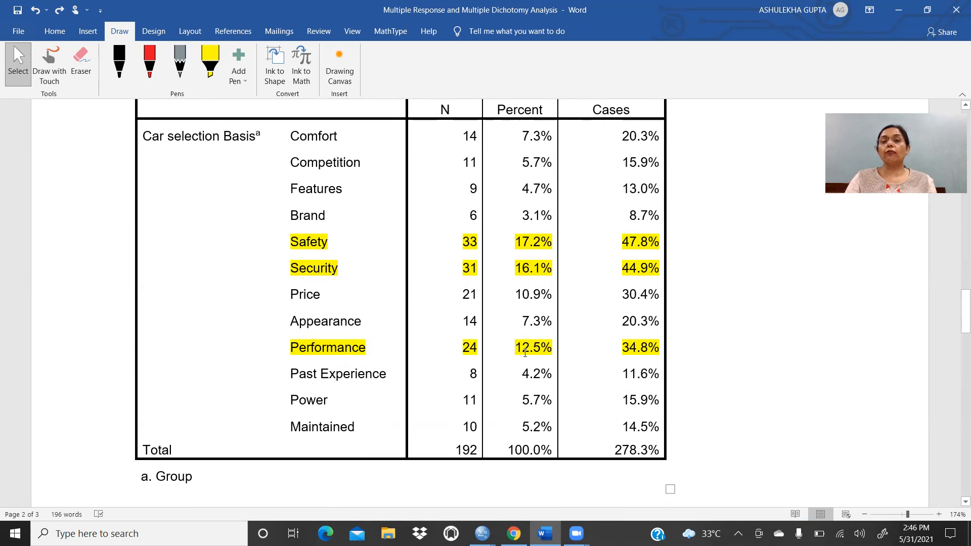
{"action": "scroll", "coordinate": [623, 251], "scroll_direction": "up", "scroll_amount": 1}
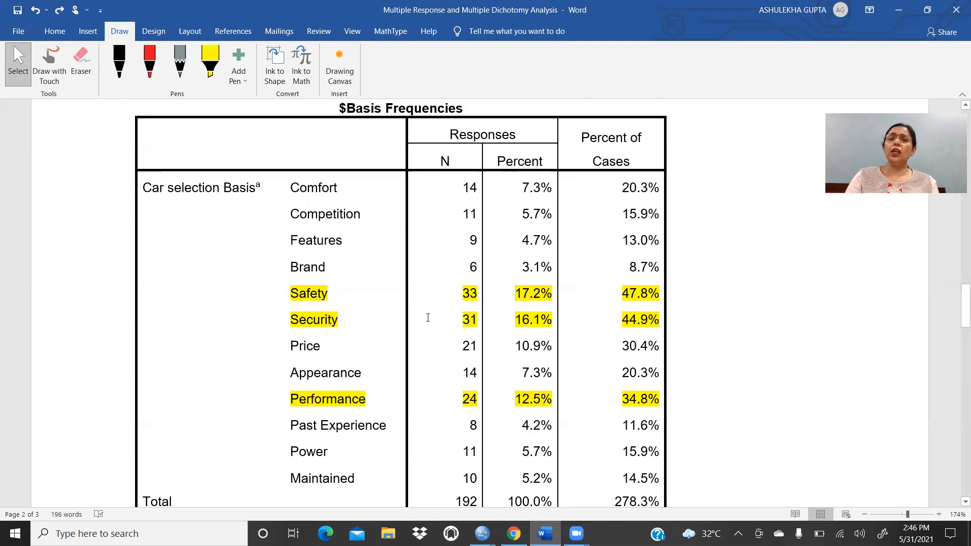
{"action": "scroll", "coordinate": [428, 318], "scroll_direction": "down", "scroll_amount": 1}
{"action": "scroll", "coordinate": [427, 318], "scroll_direction": "up", "scroll_amount": 6}
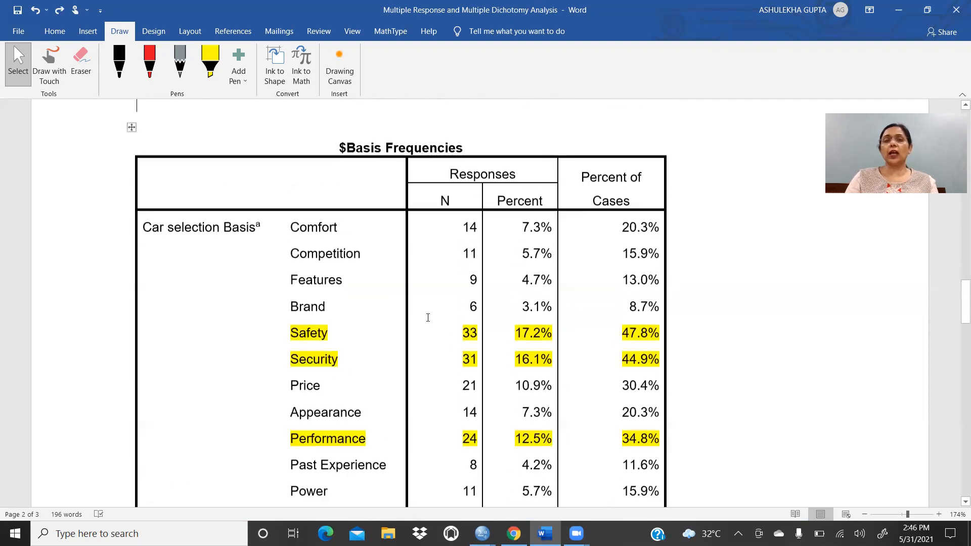
Tick Brand, Economic, Appearance and Past Experience with the red pen in the criteria list of Example 1.
{"action": "scroll", "coordinate": [428, 317], "scroll_direction": "up", "scroll_amount": 15}
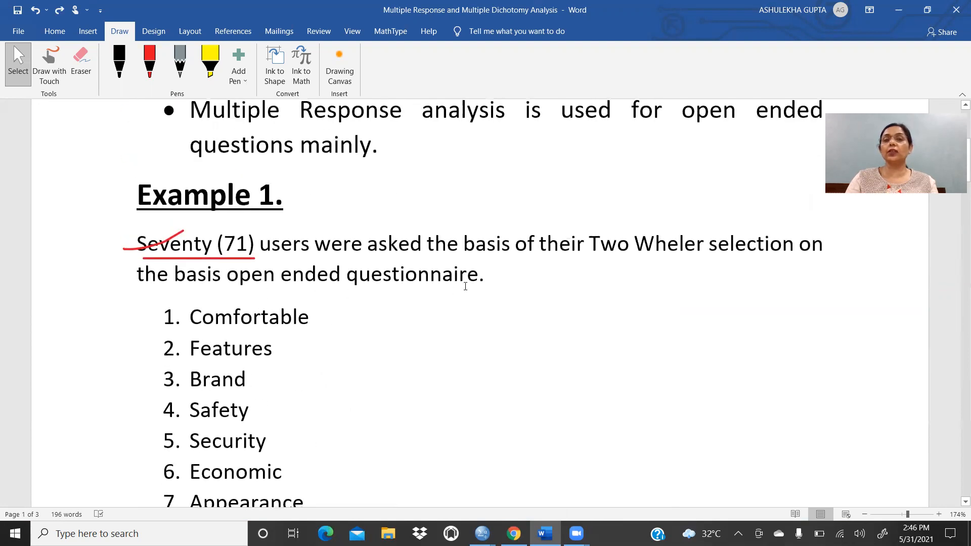
{"action": "left_click", "coordinate": [149, 62]}
{"action": "scroll", "coordinate": [486, 341], "scroll_direction": "down", "scroll_amount": 2}
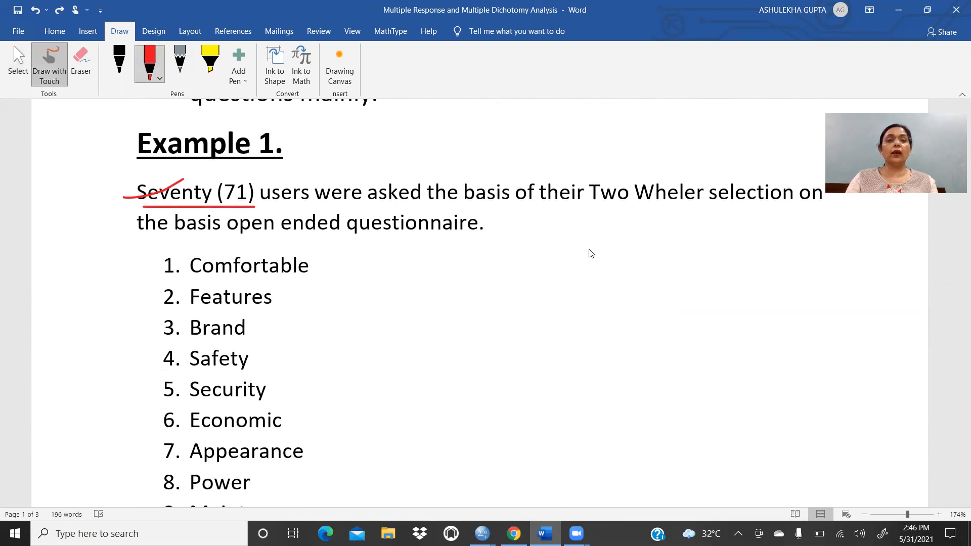
{"action": "scroll", "coordinate": [591, 253], "scroll_direction": "down", "scroll_amount": 2}
{"action": "left_click_drag", "start_coordinate": [151, 276], "coordinate": [212, 259]}
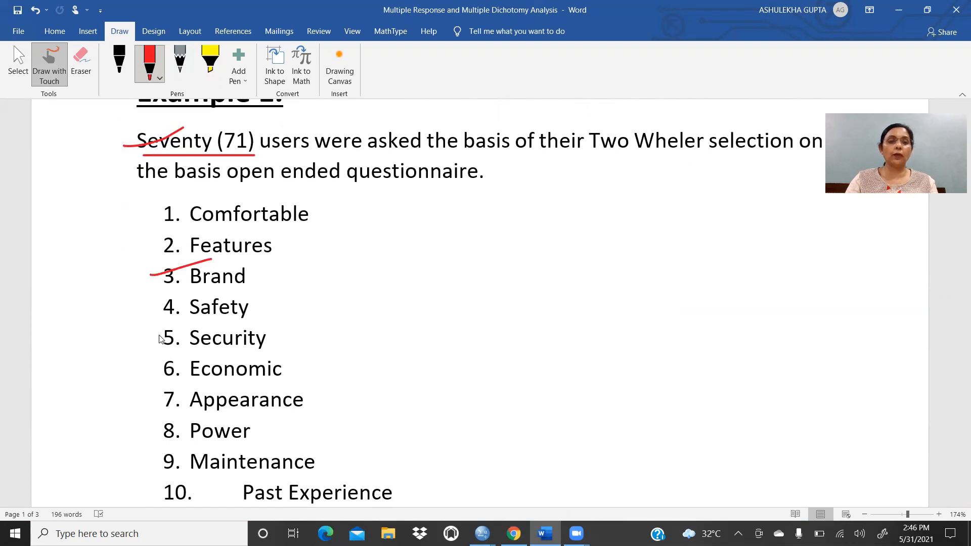
{"action": "left_click_drag", "start_coordinate": [161, 369], "coordinate": [233, 343]}
{"action": "scroll", "coordinate": [257, 336], "scroll_direction": "down", "scroll_amount": 1}
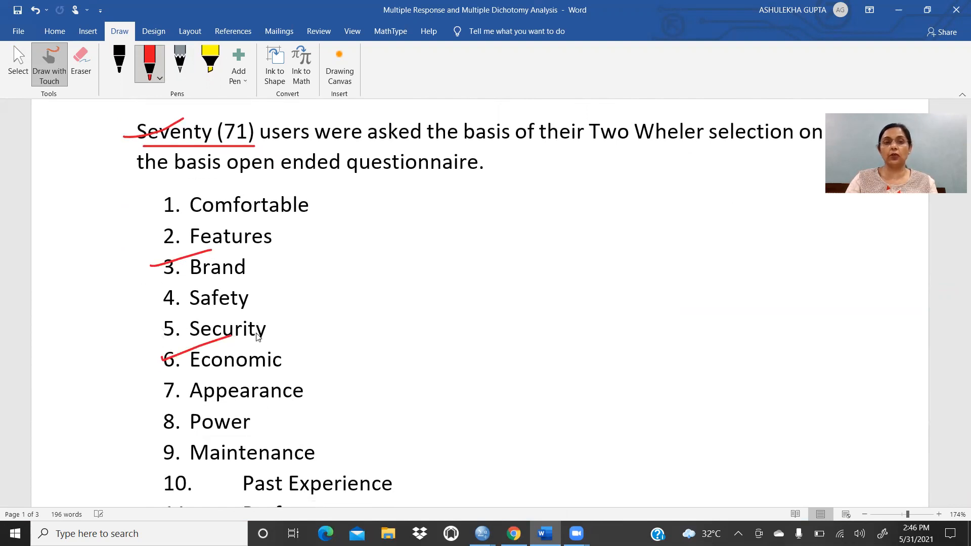
{"action": "scroll", "coordinate": [257, 336], "scroll_direction": "down", "scroll_amount": 3}
{"action": "left_click_drag", "start_coordinate": [144, 295], "coordinate": [210, 286]}
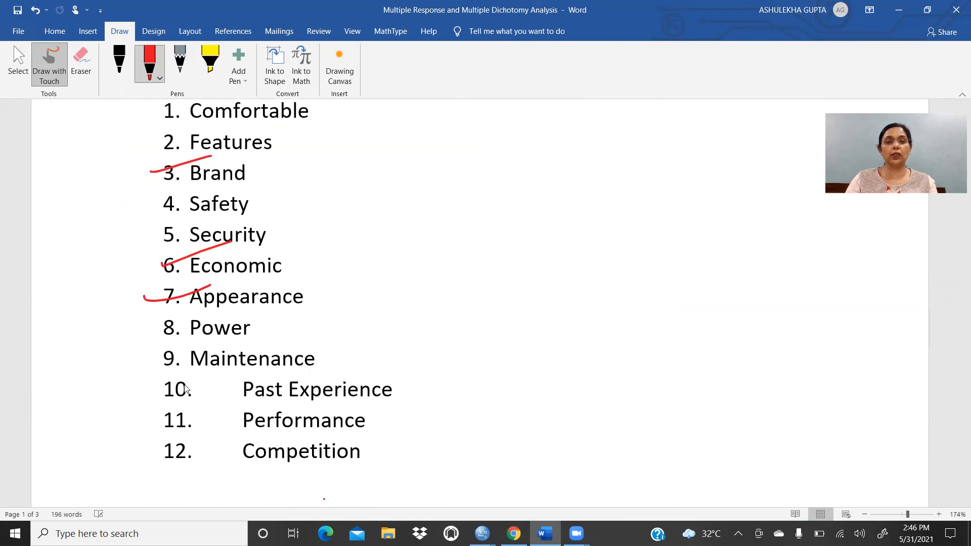
{"action": "left_click_drag", "start_coordinate": [154, 393], "coordinate": [241, 374]}
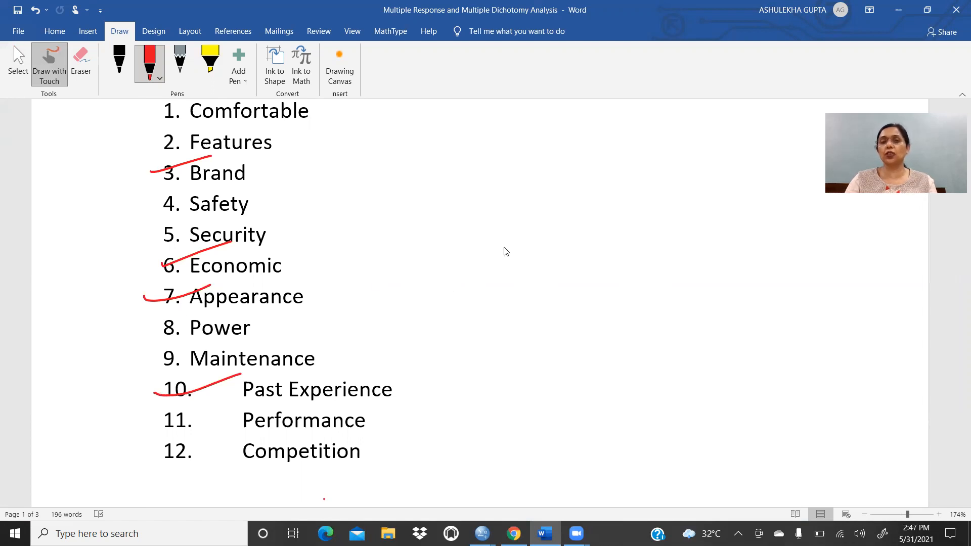
Mark Safety, Security and Performance with red ink in the $Basis Frequencies table.
{"action": "scroll", "coordinate": [454, 273], "scroll_direction": "up", "scroll_amount": 2}
{"action": "scroll", "coordinate": [454, 274], "scroll_direction": "down", "scroll_amount": 12}
{"action": "scroll", "coordinate": [454, 278], "scroll_direction": "down", "scroll_amount": 10}
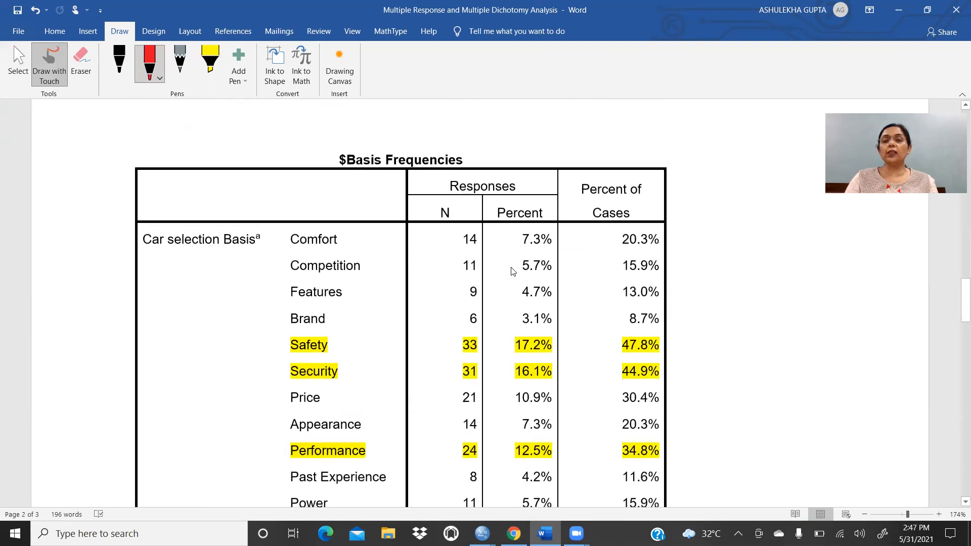
{"action": "scroll", "coordinate": [597, 259], "scroll_direction": "down", "scroll_amount": 2}
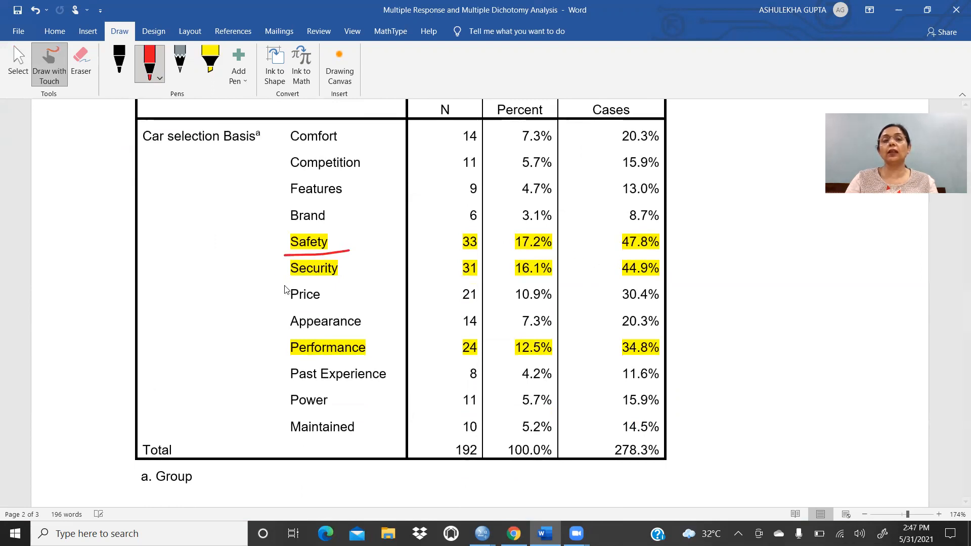
{"action": "left_click_drag", "start_coordinate": [283, 286], "coordinate": [347, 278]}
{"action": "mouse_move", "coordinate": [380, 335]}
{"action": "left_mouse_down"}
{"action": "mouse_move", "coordinate": [267, 327]}
{"action": "mouse_move", "coordinate": [396, 362]}
{"action": "mouse_move", "coordinate": [358, 333]}
{"action": "left_mouse_up"}
{"action": "mouse_move", "coordinate": [361, 245]}
{"action": "left_mouse_down"}
{"action": "mouse_move", "coordinate": [337, 223]}
{"action": "mouse_move", "coordinate": [290, 257]}
{"action": "mouse_move", "coordinate": [354, 247]}
{"action": "mouse_move", "coordinate": [358, 237]}
{"action": "left_mouse_up"}
{"action": "mouse_move", "coordinate": [353, 270]}
{"action": "left_mouse_down"}
{"action": "mouse_move", "coordinate": [348, 260]}
{"action": "mouse_move", "coordinate": [256, 281]}
{"action": "mouse_move", "coordinate": [352, 267]}
{"action": "left_mouse_up"}
Underline "(17.2%)" and "Security (16.1%)" in red in the Interpretation paragraph.
{"action": "scroll", "coordinate": [430, 260], "scroll_direction": "down", "scroll_amount": 6}
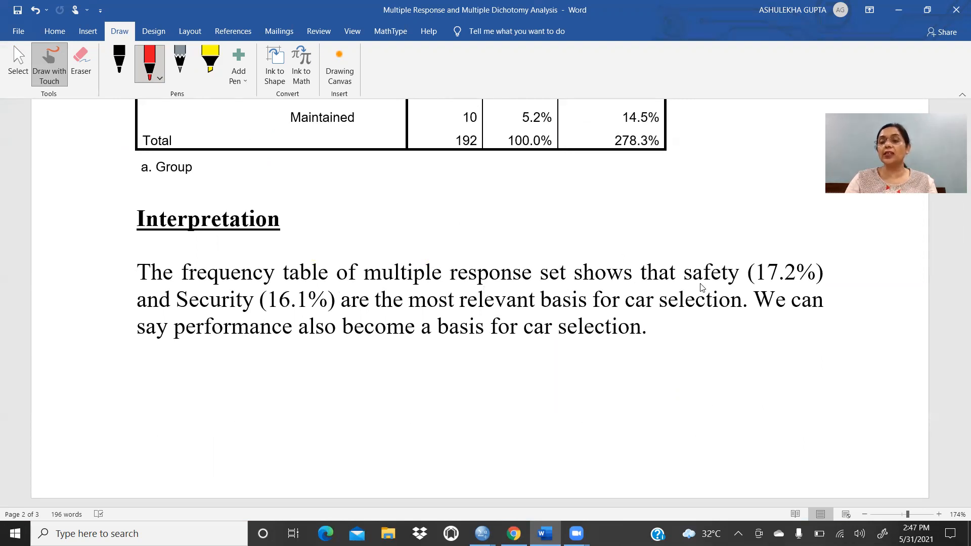
{"action": "left_click_drag", "start_coordinate": [748, 292], "coordinate": [835, 289]}
{"action": "left_click_drag", "start_coordinate": [180, 314], "coordinate": [343, 315]}
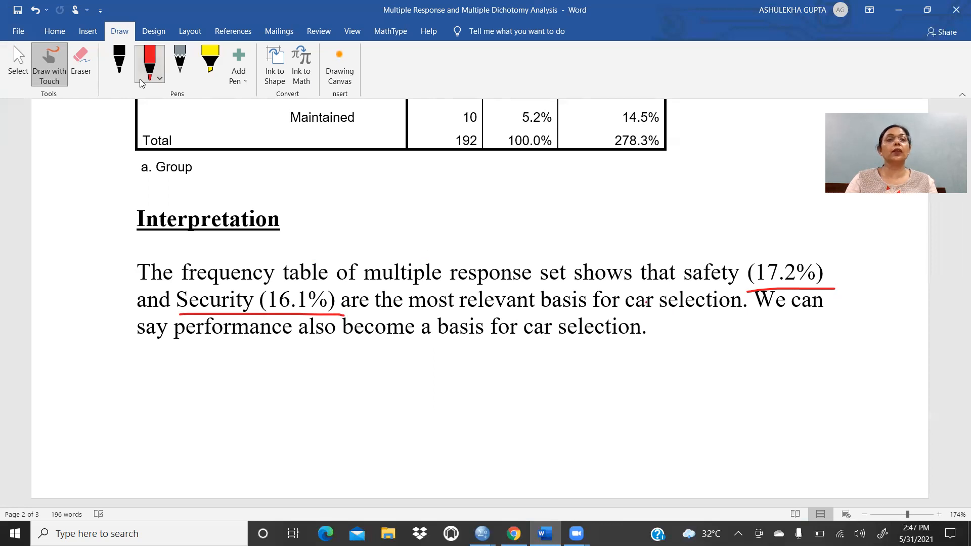
Leave inking and replace "car" with "two wheler" in the first sentence of the Interpretation paragraph.
{"action": "left_click", "coordinate": [6, 60]}
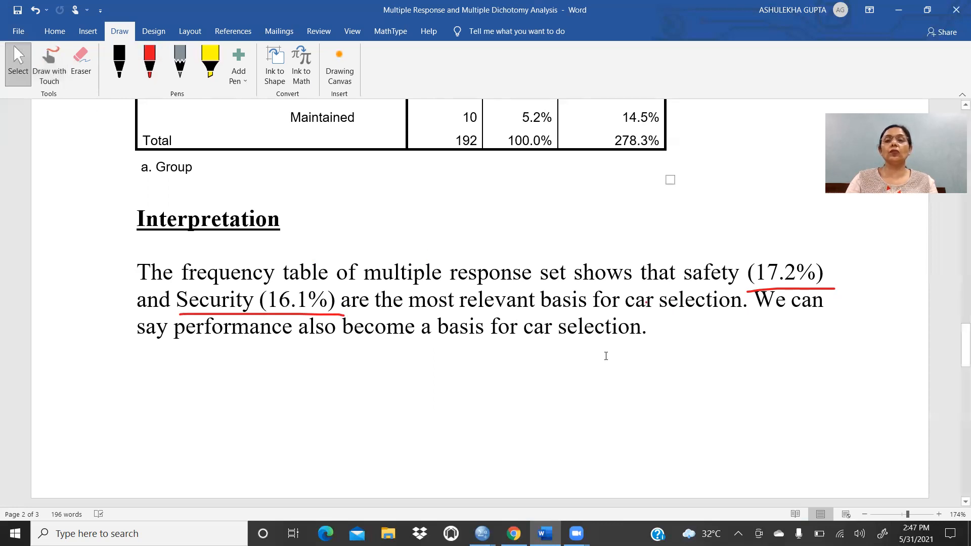
{"action": "left_click", "coordinate": [648, 301]}
{"action": "key", "text": "BackSpace"}
{"action": "key", "text": "BackSpace"}
{"action": "key", "text": "BackSpace"}
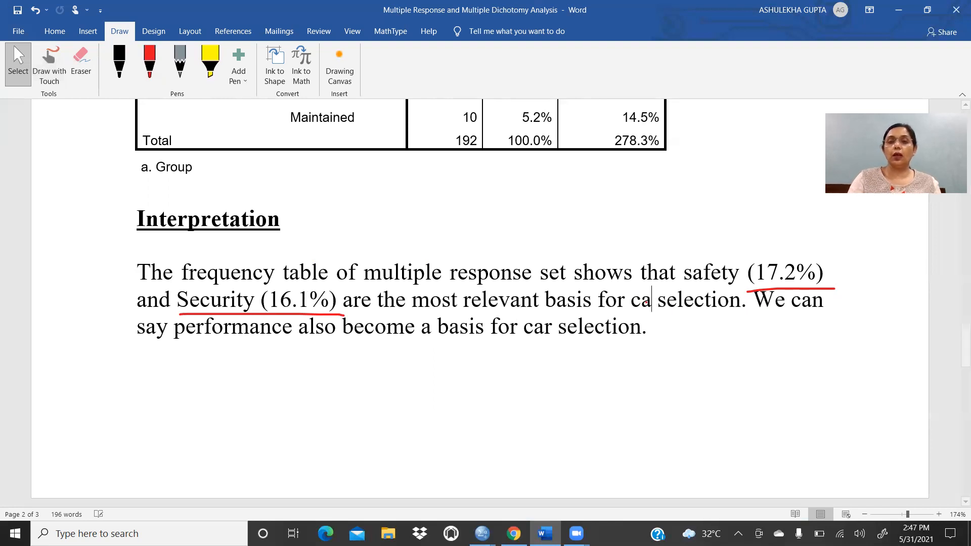
{"action": "type", "text": "tw"}
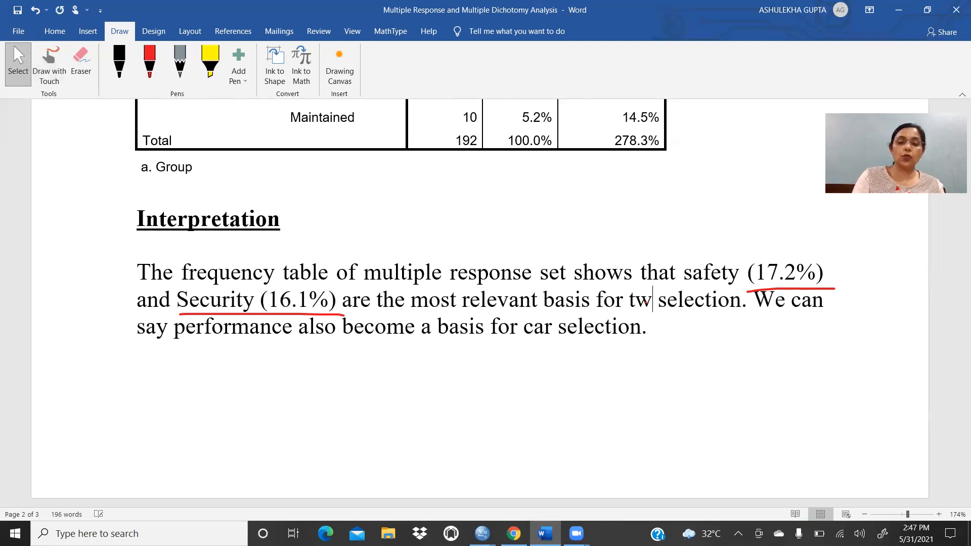
{"action": "type", "text": "o "}
{"action": "type", "text": "whele"}
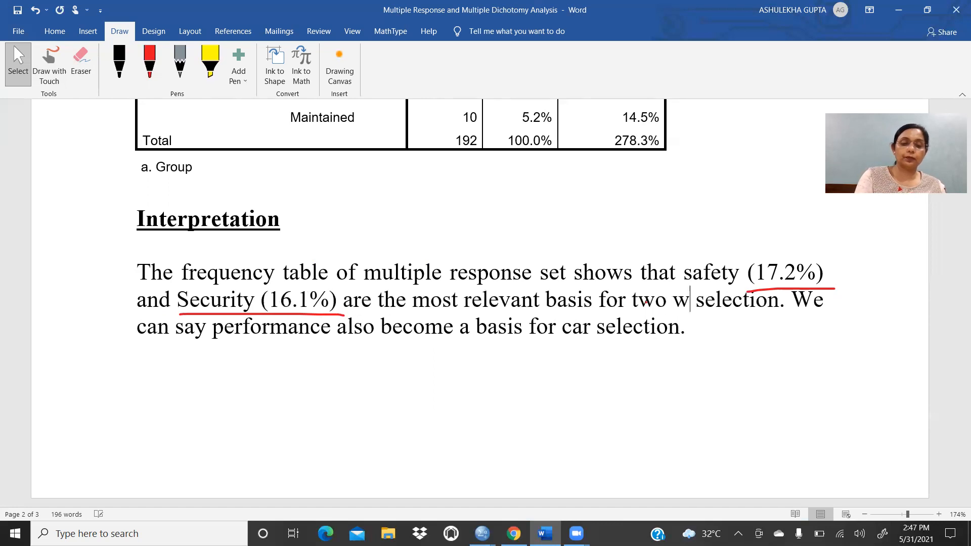
{"action": "type", "text": "r"}
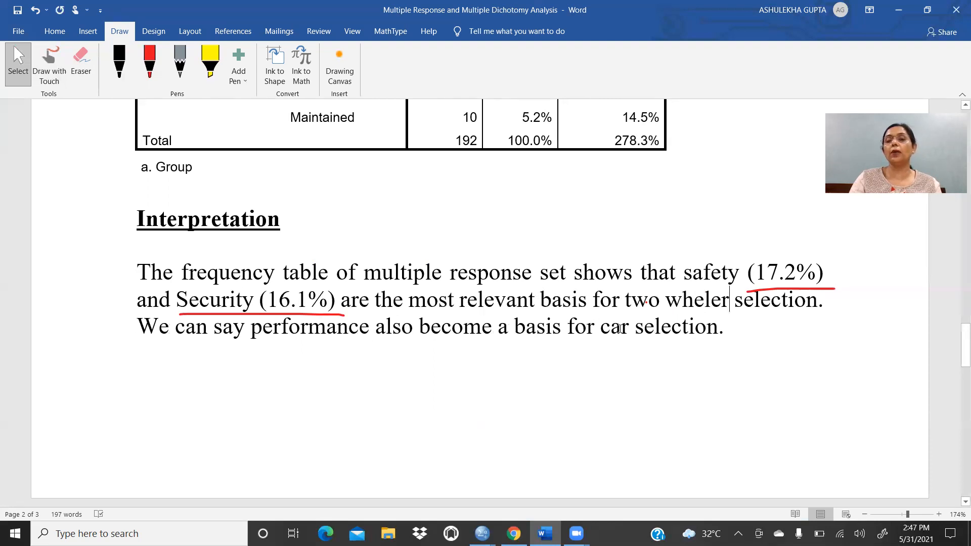
Replace "car" with "two wheler" in the Interpretation sentence about performance.
{"action": "left_click", "coordinate": [638, 329]}
{"action": "key", "text": "BackSpace"}
{"action": "key", "text": "BackSpace"}
{"action": "key", "text": "BackSpace"}
{"action": "key", "text": "BackSpace"}
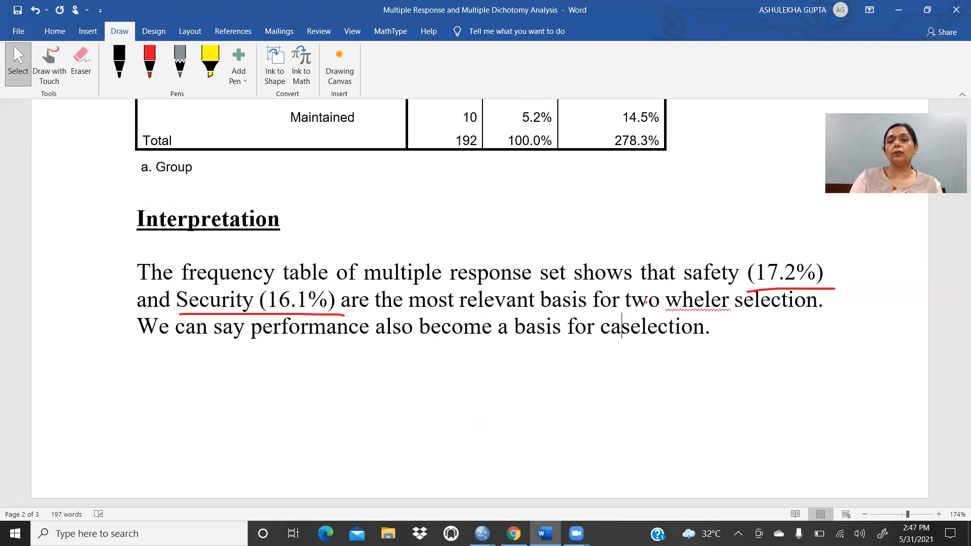
{"action": "type", "text": "two w"}
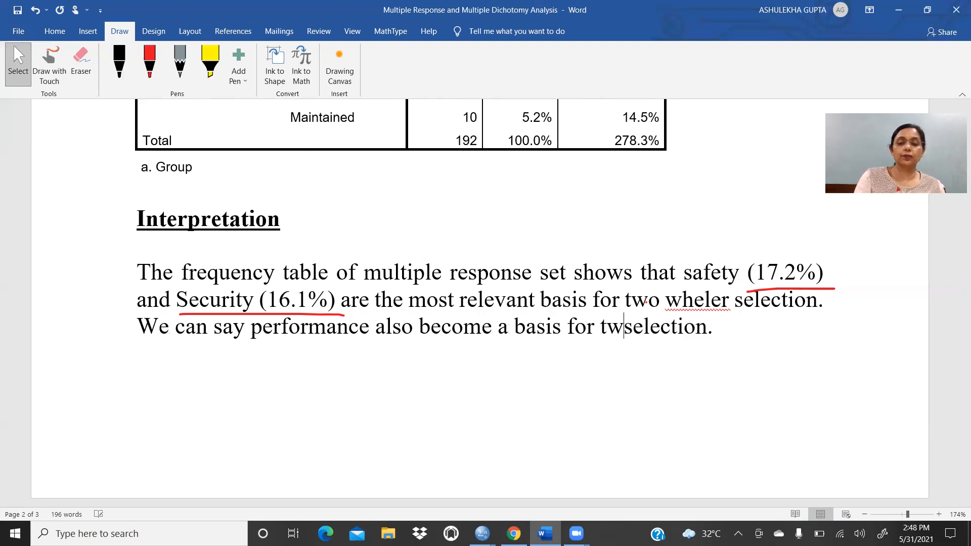
{"action": "type", "text": "heler"}
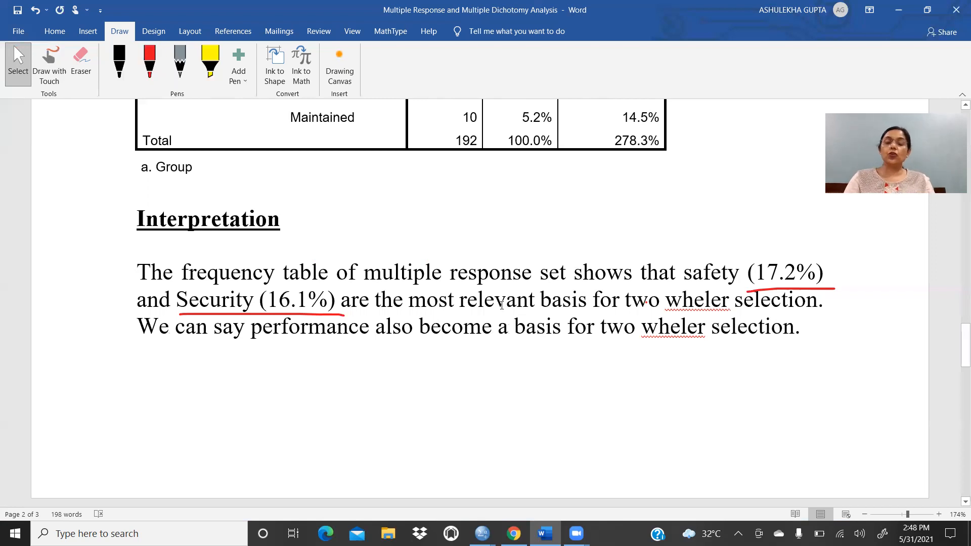
Review the Multiple Response Analysis notes, the Example 1 list of selection bases, the SPSS output tables and the Interpretation paragraph.
{"action": "scroll", "coordinate": [502, 304], "scroll_direction": "down", "scroll_amount": 4}
{"action": "scroll", "coordinate": [502, 304], "scroll_direction": "up", "scroll_amount": 14}
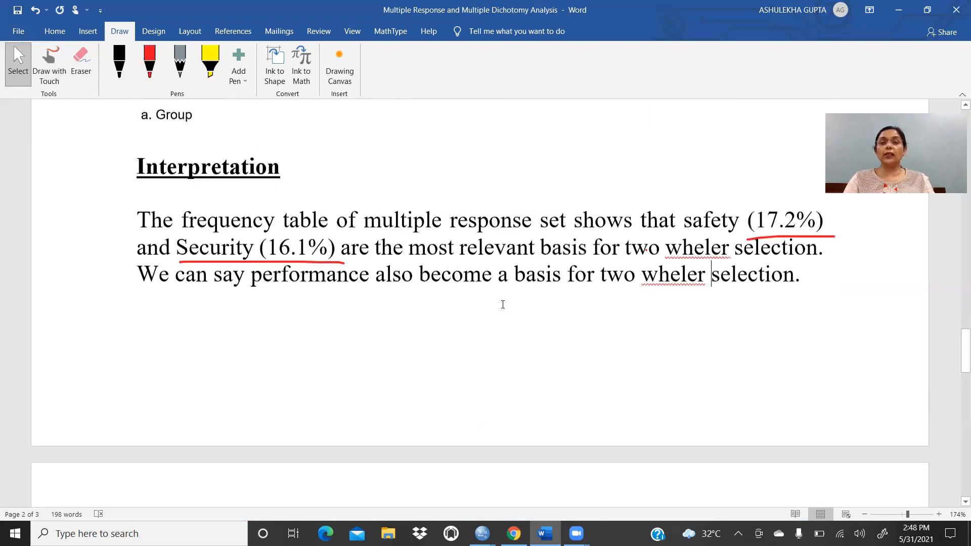
{"action": "scroll", "coordinate": [502, 304], "scroll_direction": "up", "scroll_amount": 20}
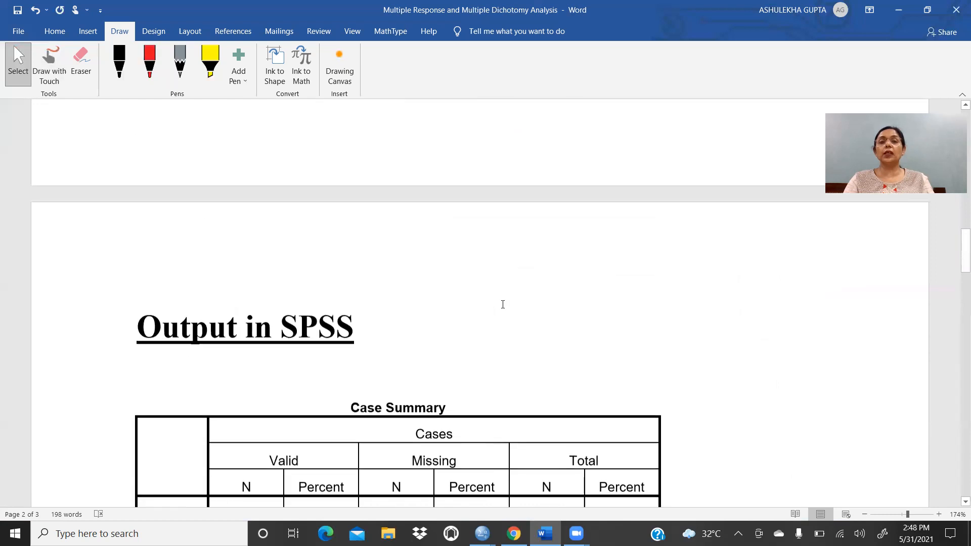
{"action": "scroll", "coordinate": [503, 304], "scroll_direction": "up", "scroll_amount": 7}
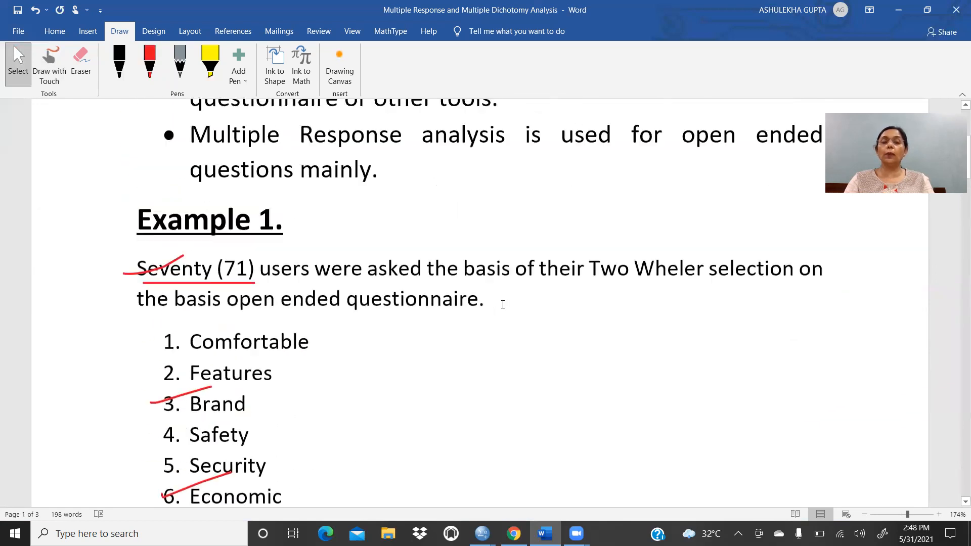
{"action": "scroll", "coordinate": [502, 304], "scroll_direction": "up", "scroll_amount": 1}
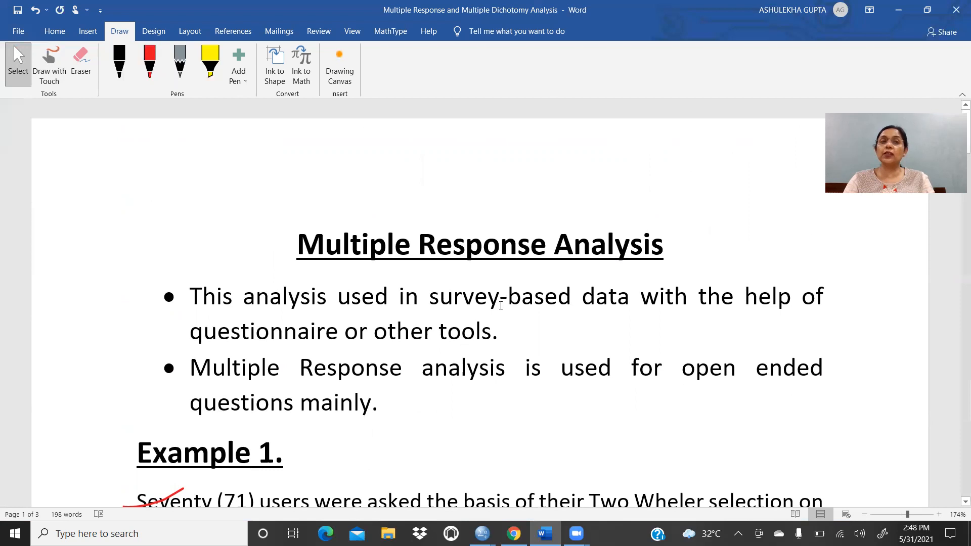
{"action": "scroll", "coordinate": [402, 266], "scroll_direction": "down", "scroll_amount": 7}
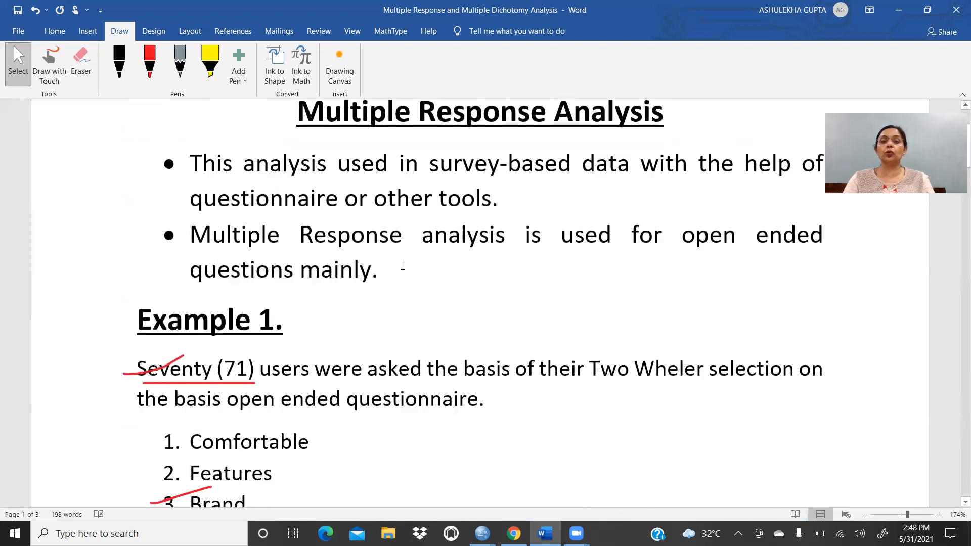
{"action": "scroll", "coordinate": [403, 266], "scroll_direction": "down", "scroll_amount": 12}
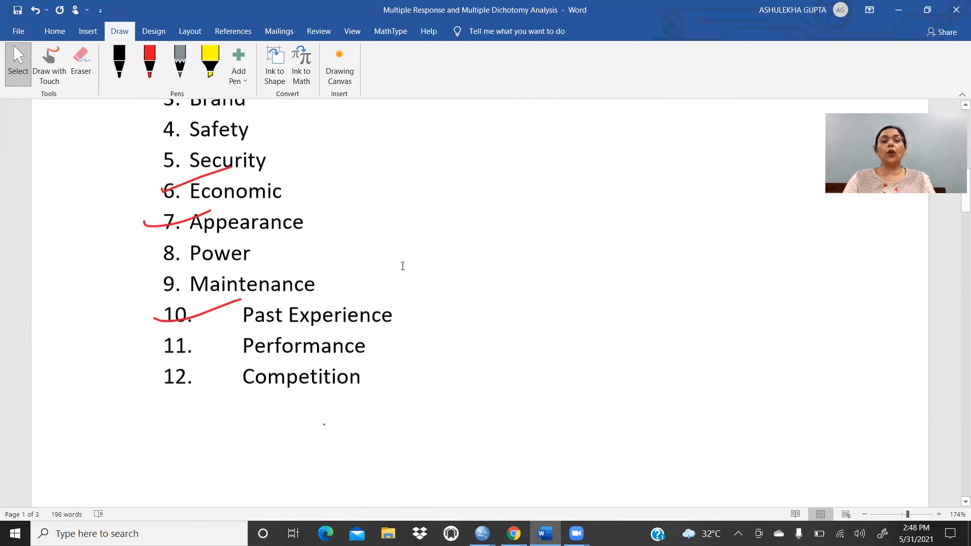
{"action": "scroll", "coordinate": [402, 265], "scroll_direction": "down", "scroll_amount": 18}
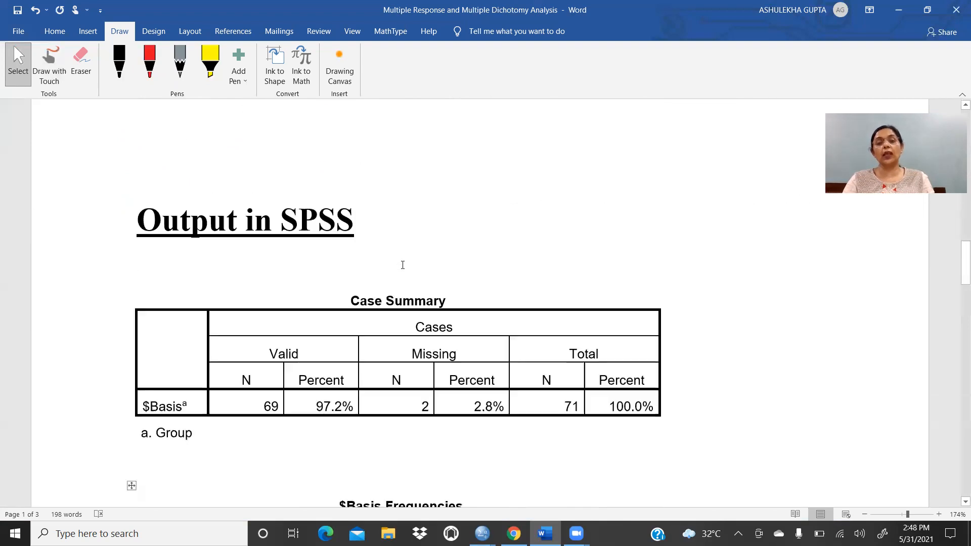
{"action": "scroll", "coordinate": [394, 268], "scroll_direction": "down", "scroll_amount": 5}
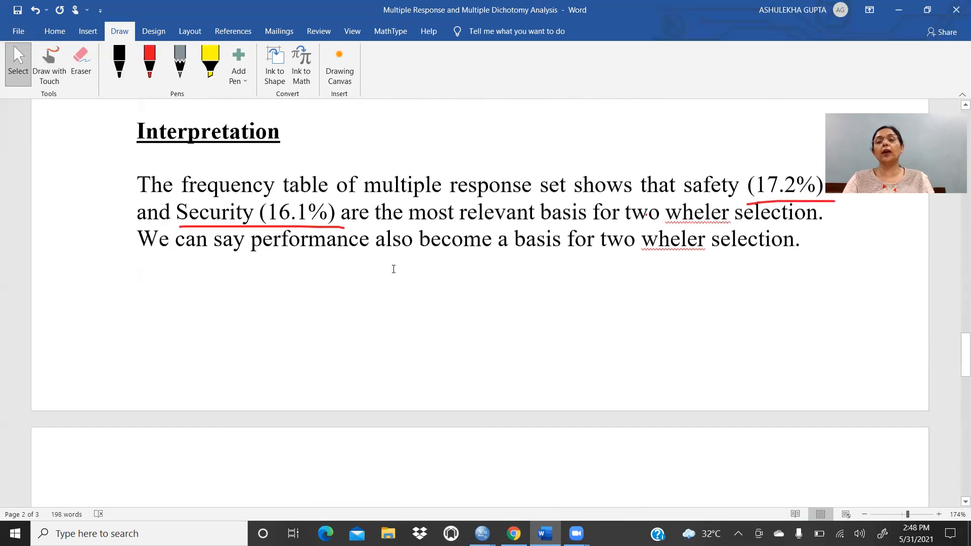
{"action": "scroll", "coordinate": [568, 238], "scroll_direction": "up", "scroll_amount": 19}
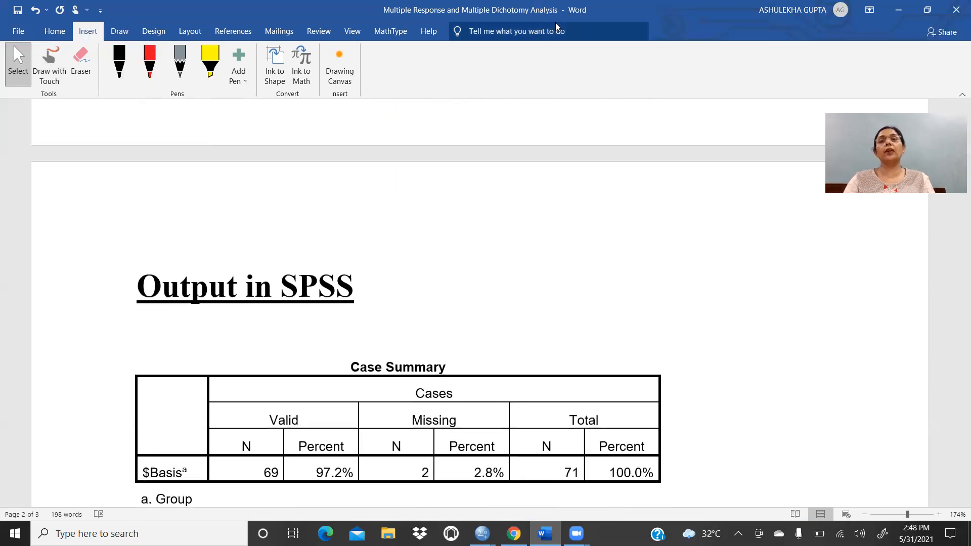